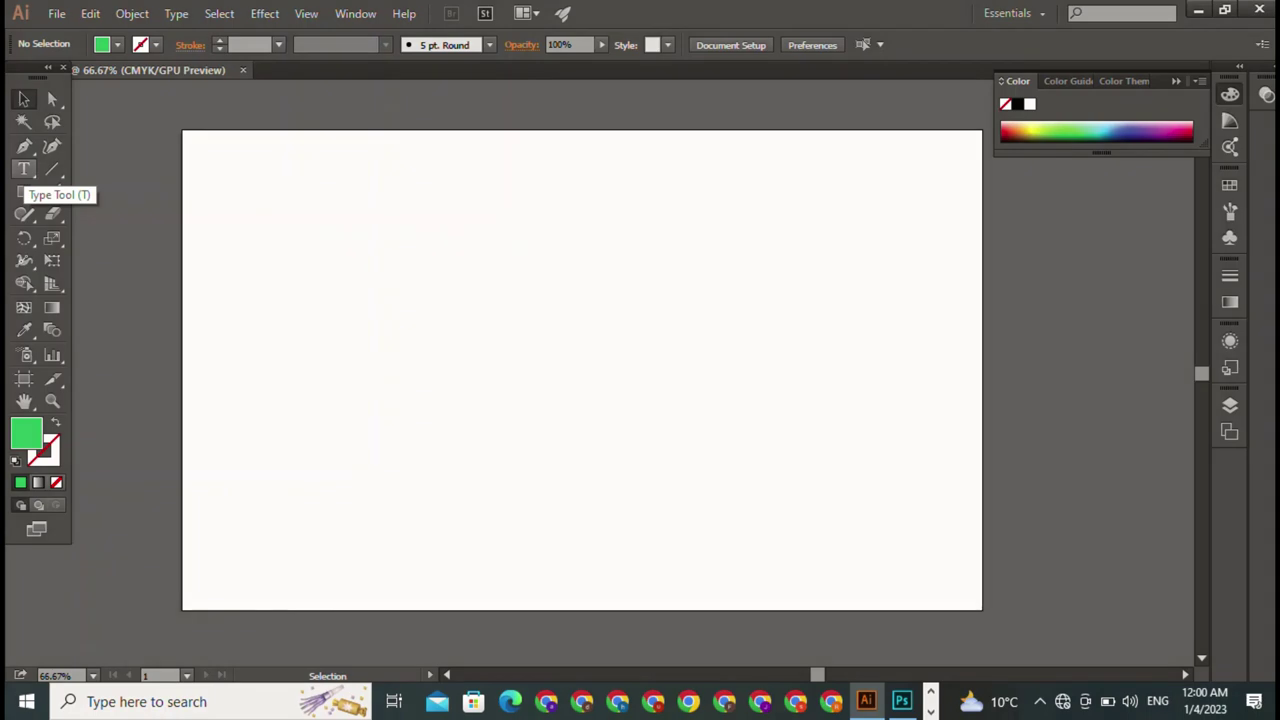
Place a text insertion point near the top centre of the artboard with the Type tool.
click(24, 170)
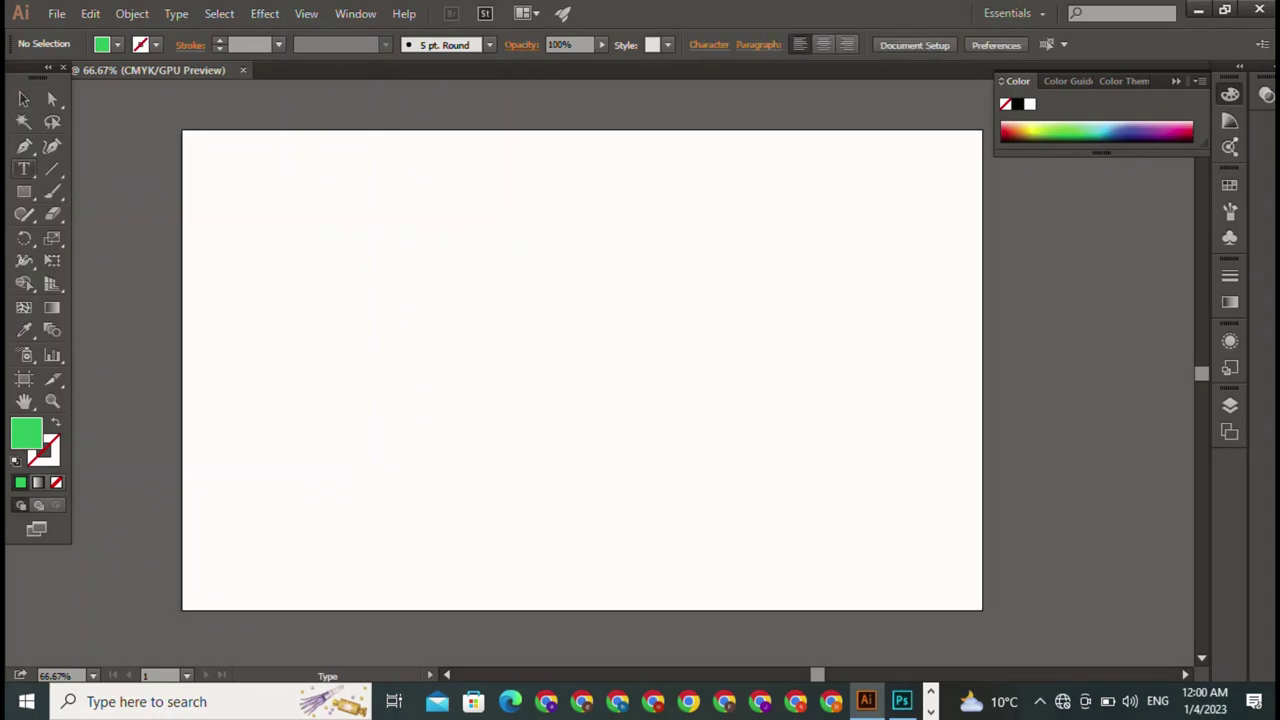
click(470, 215)
Type the letter A and try the Blackadder ITC and ANGELES fonts on it.
text(A)
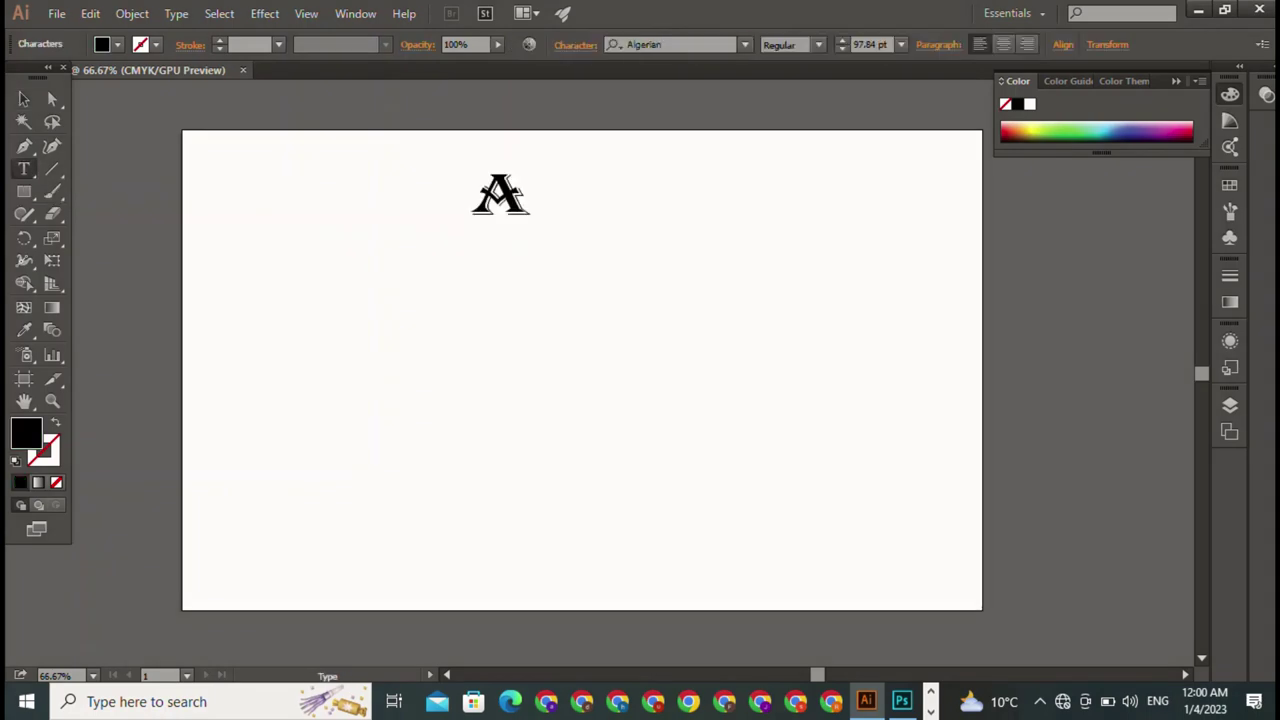
key(Escape)
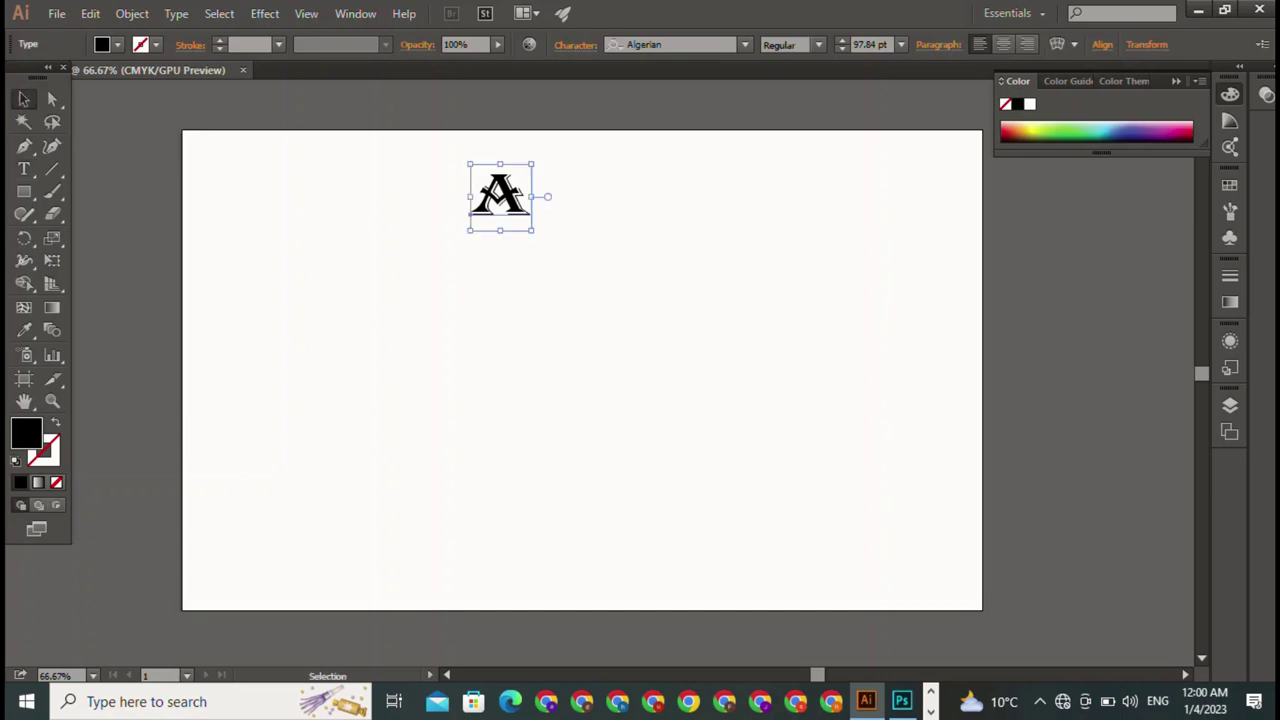
click(660, 44)
key(BackSpace)
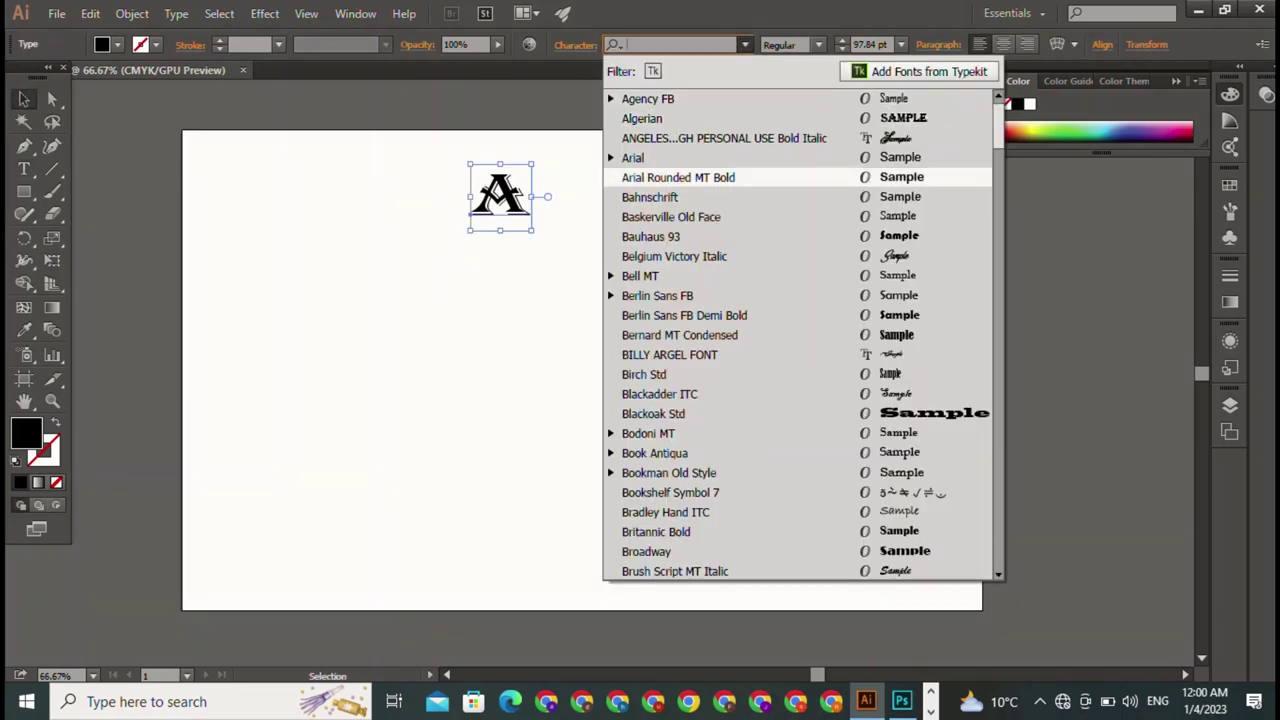
text(Bl)
key(Return)
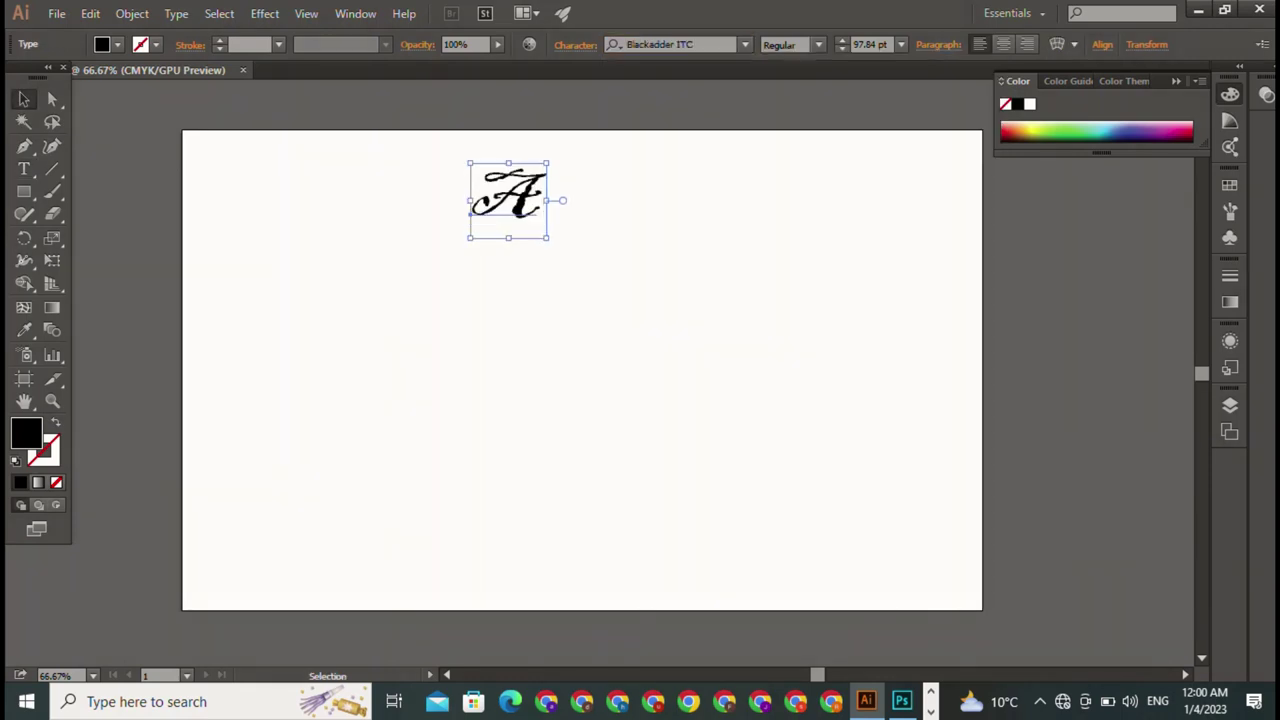
click(745, 44)
key(BackSpace)
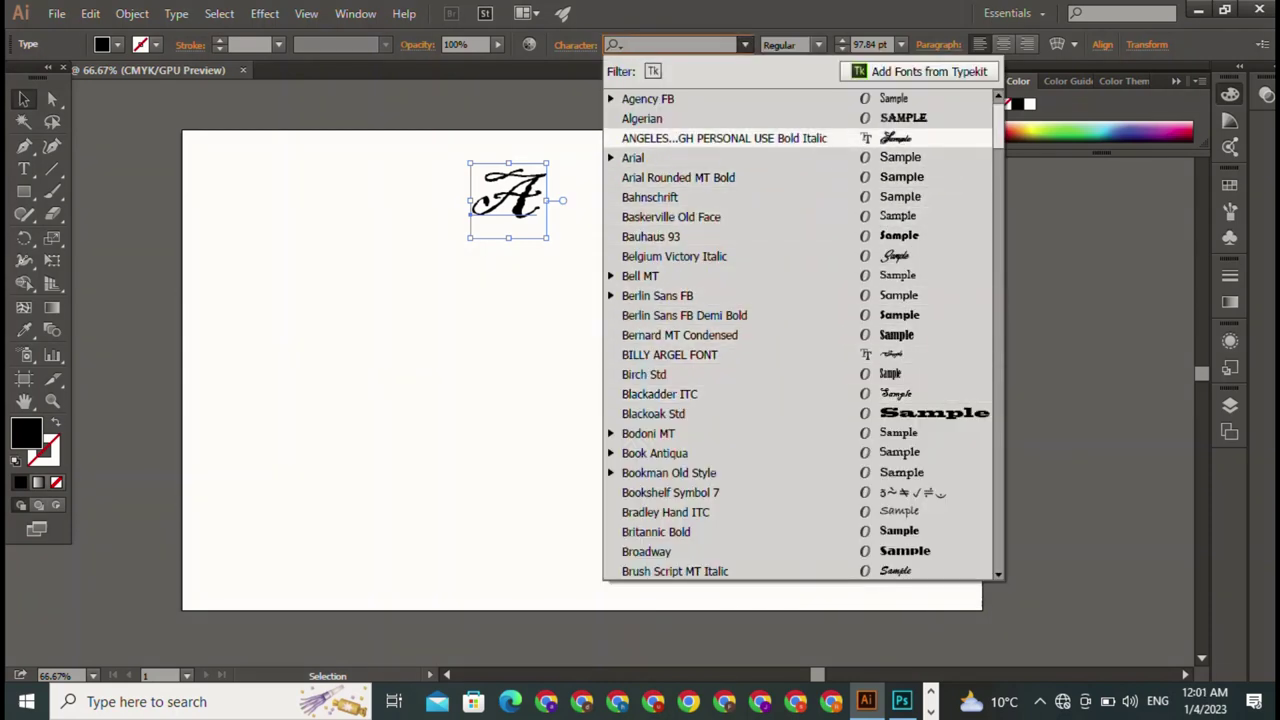
key(Return)
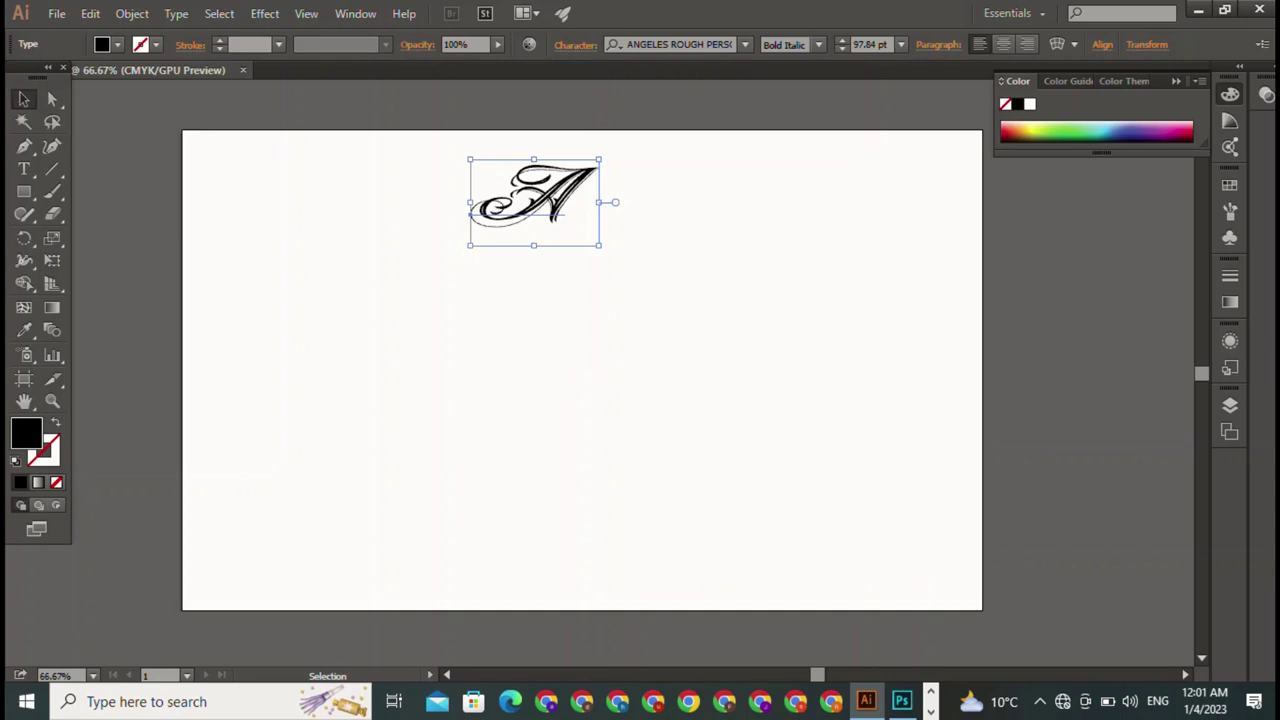
Try the Capture it font on the A.
click(745, 44)
key(BackSpace)
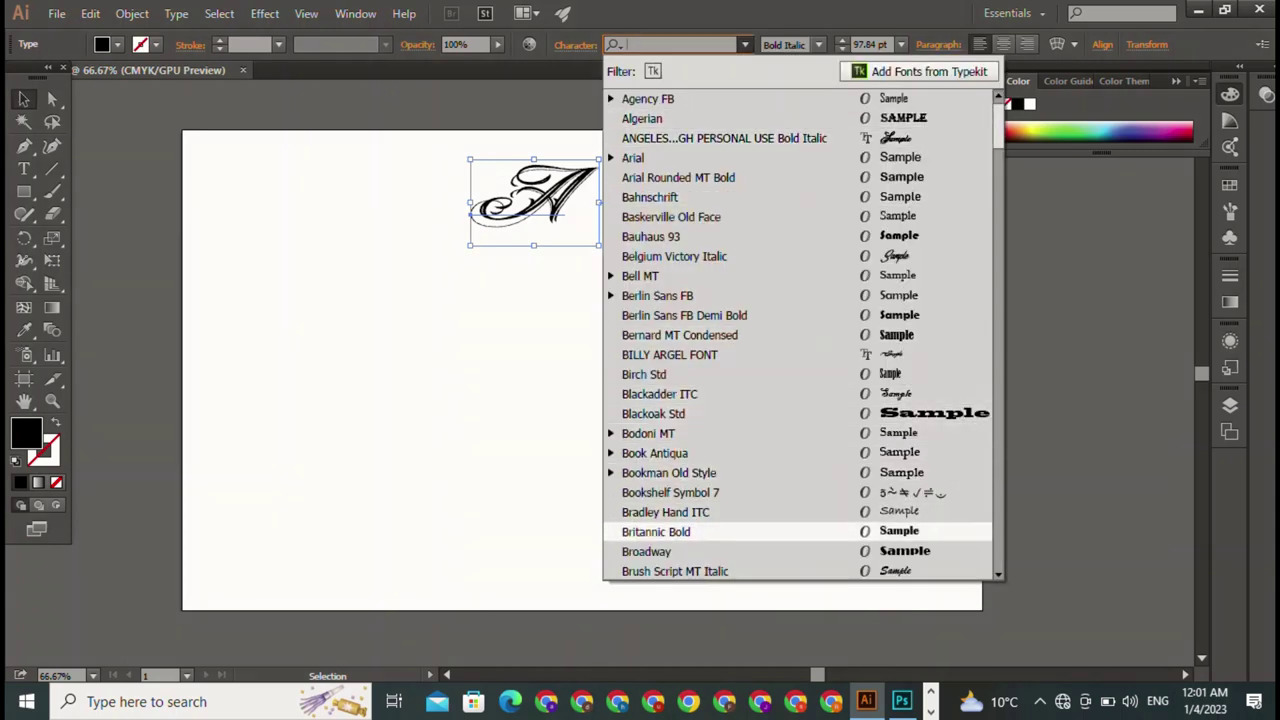
scroll(800, 335, down, 2)
scroll(800, 335, down, 1)
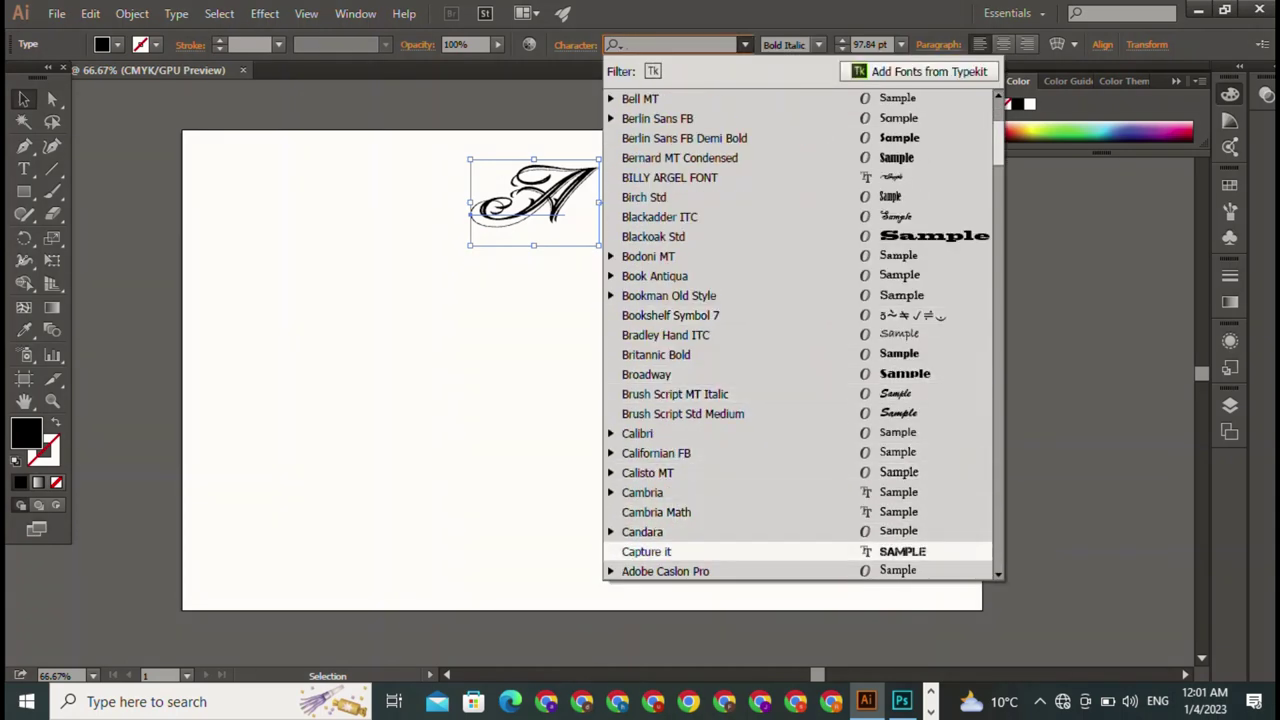
key(Return)
Try DKC Forever, then settle on Edwardian Script ITC for the A.
click(745, 44)
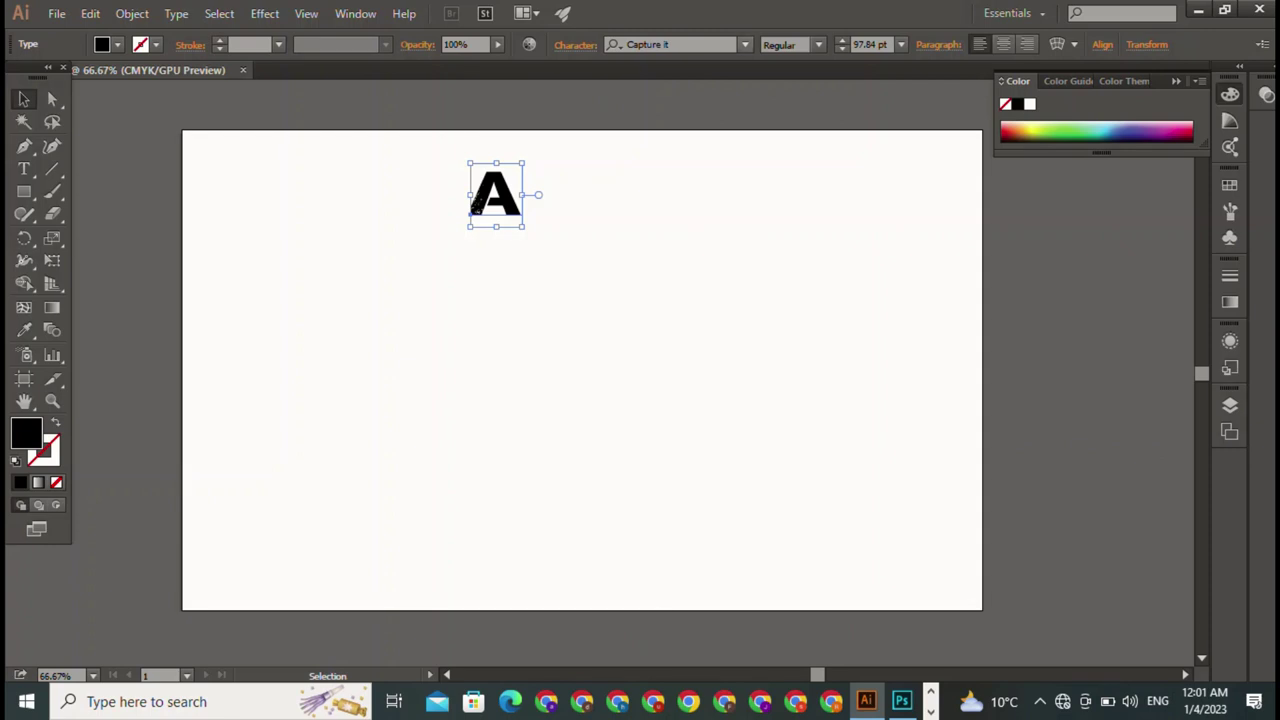
key(BackSpace)
scroll(800, 335, down, 1)
scroll(800, 335, down, 4)
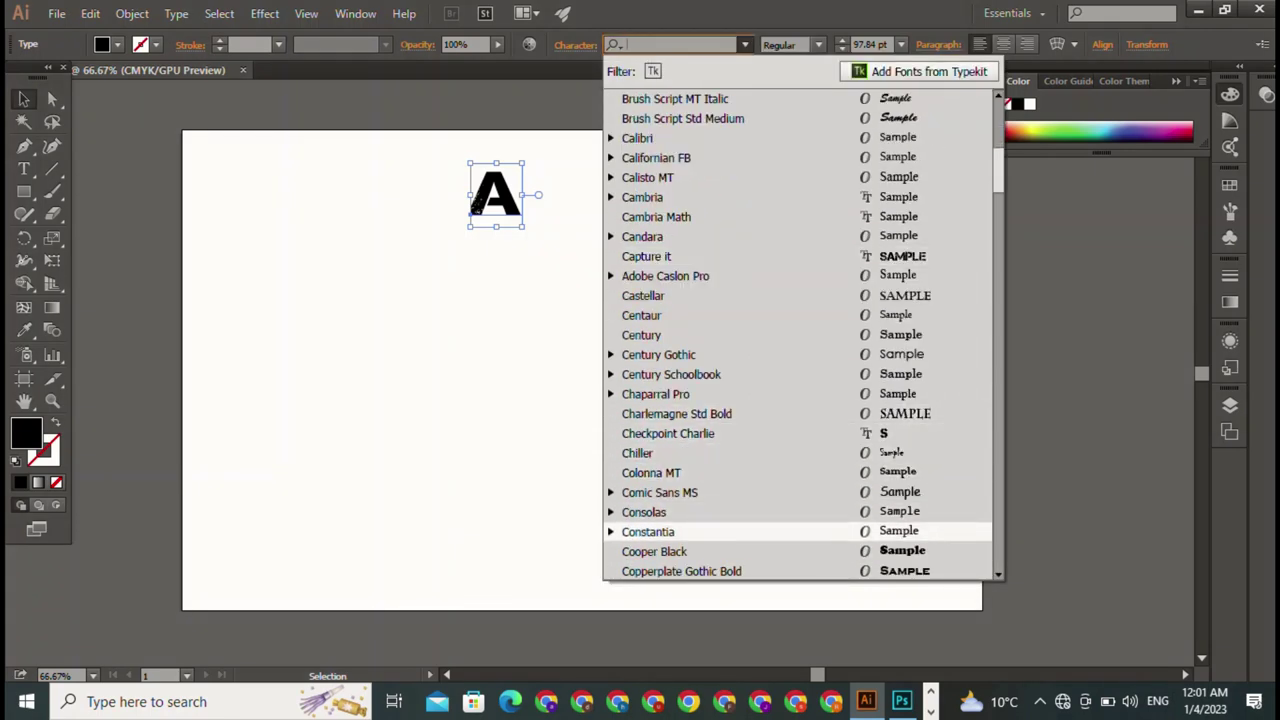
scroll(800, 400, down, 4)
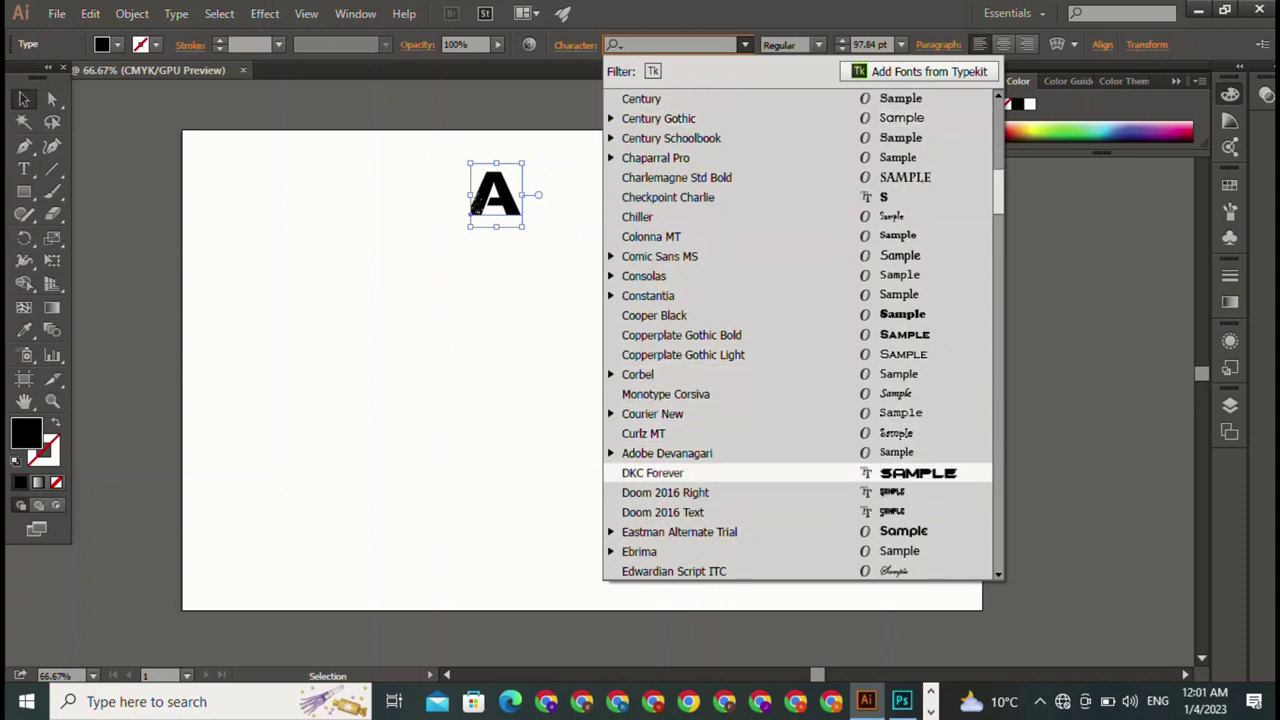
click(652, 472)
click(745, 44)
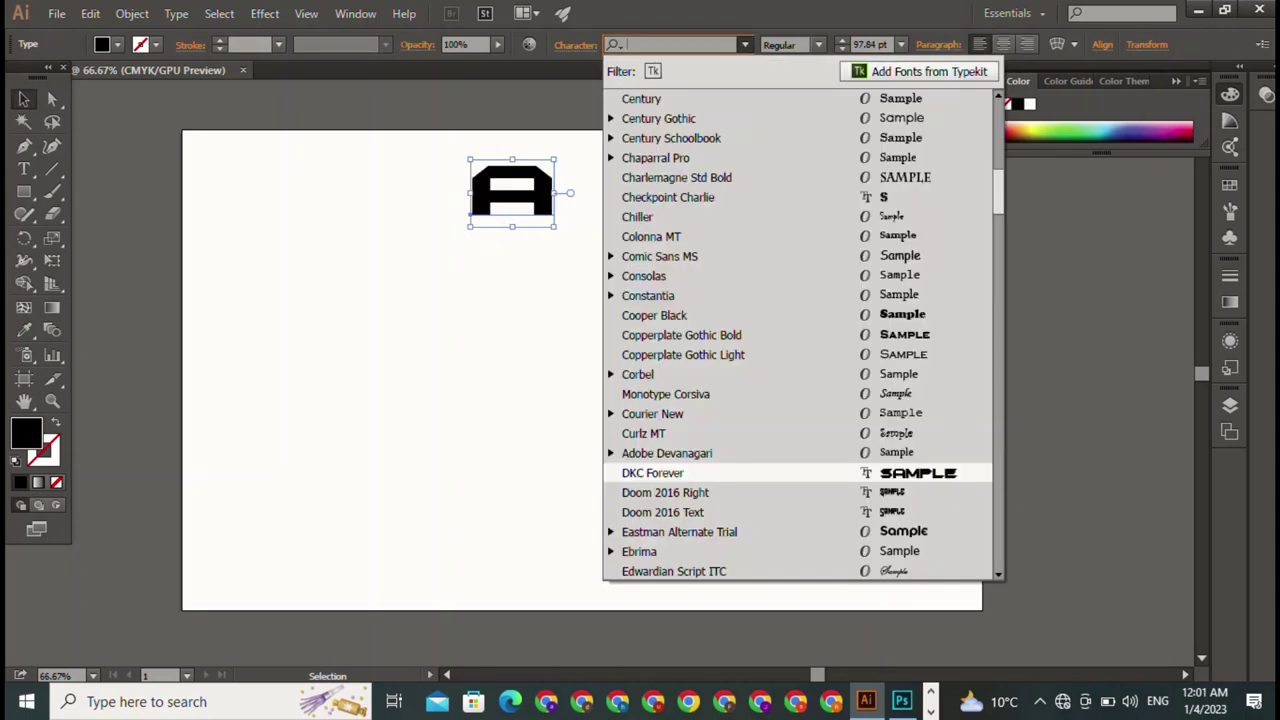
click(674, 571)
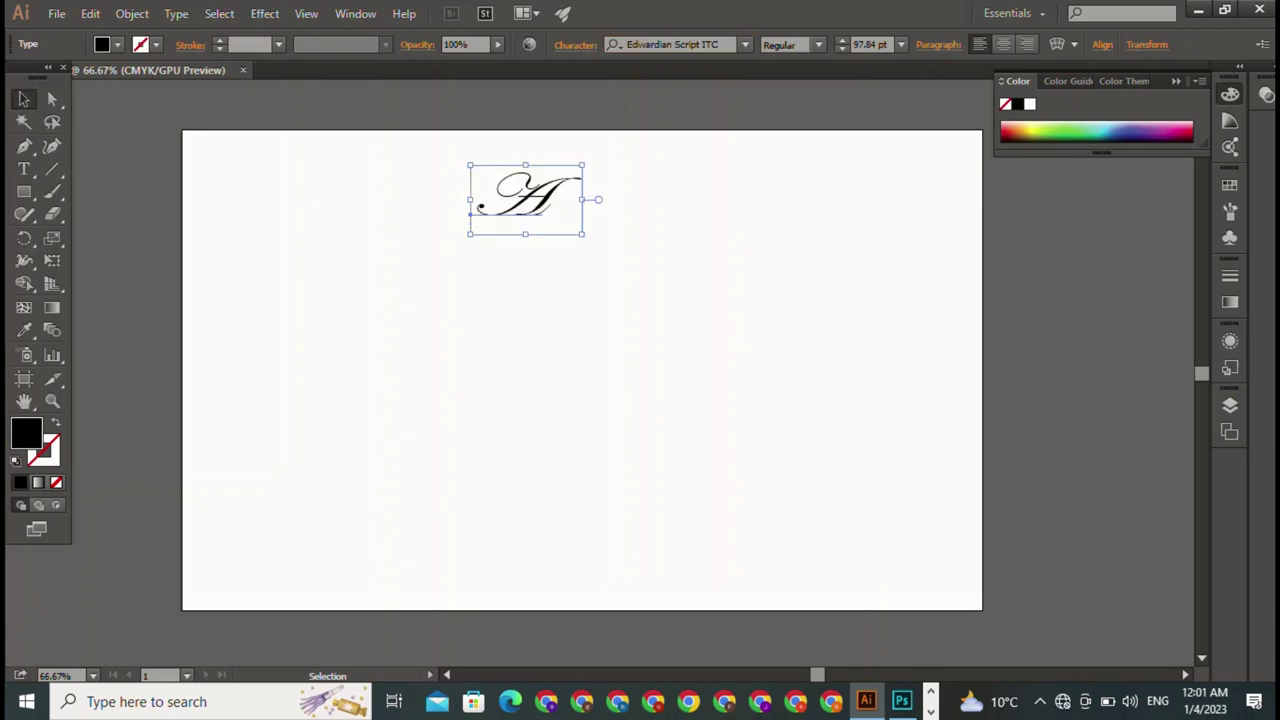
Browse further down the font list and apply Inkland to the A.
click(745, 44)
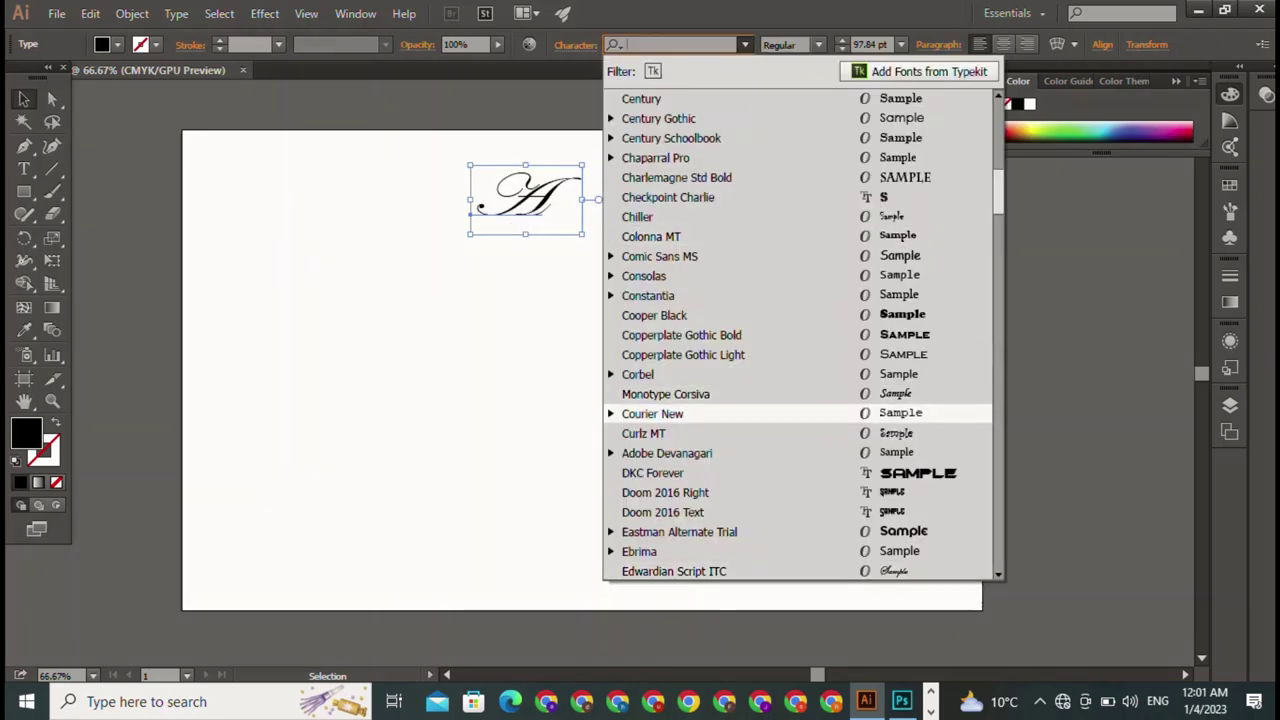
scroll(800, 330, down, 4)
scroll(700, 374, down, 5)
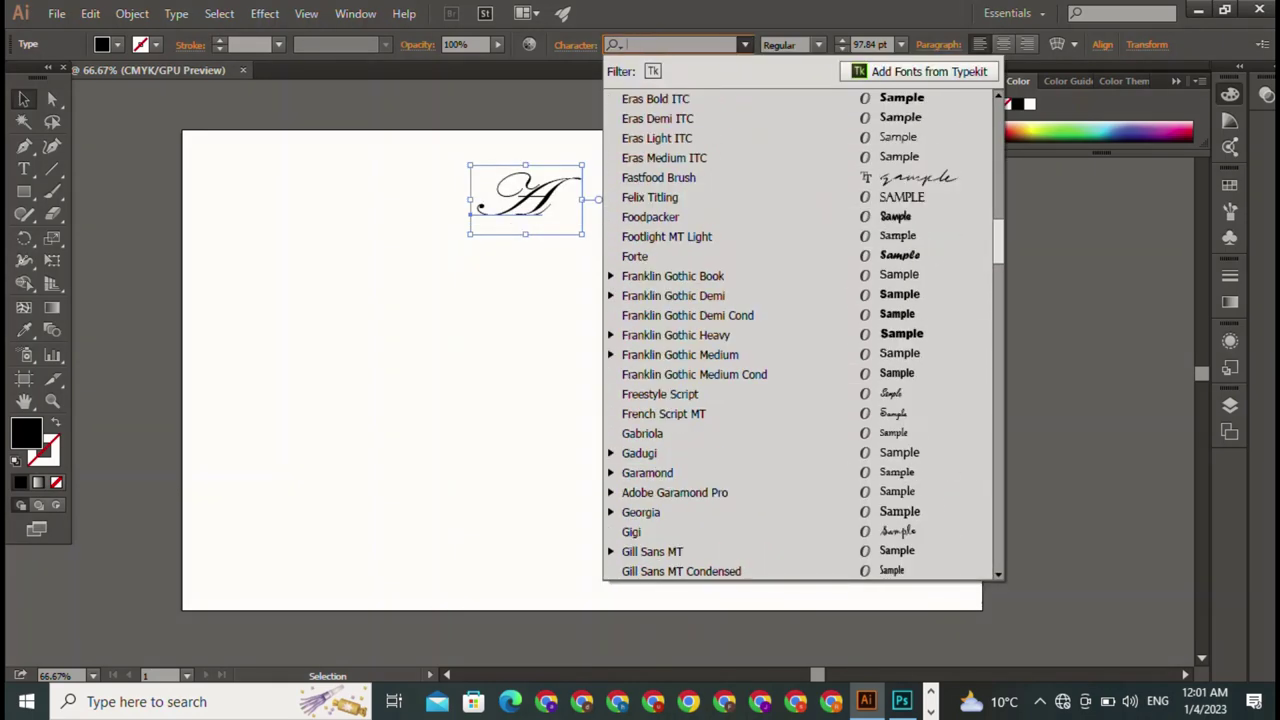
scroll(700, 400, down, 2)
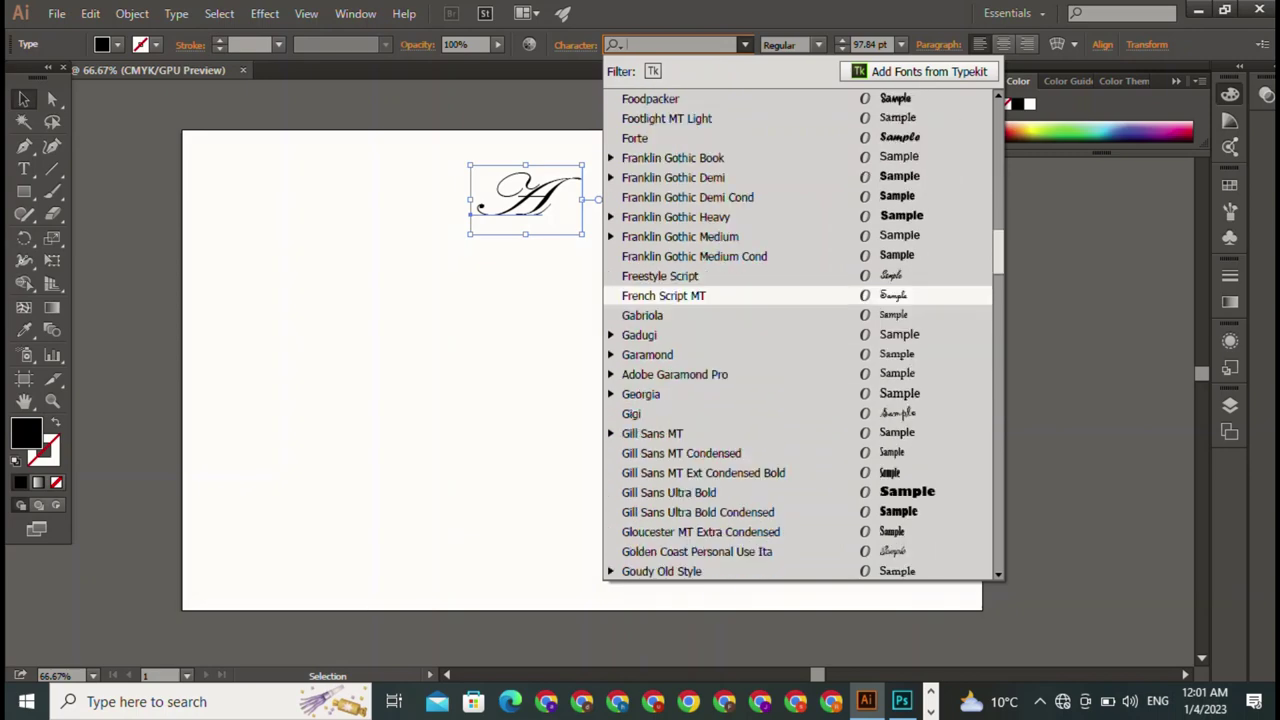
scroll(700, 490, down, 2)
scroll(700, 490, down, 2)
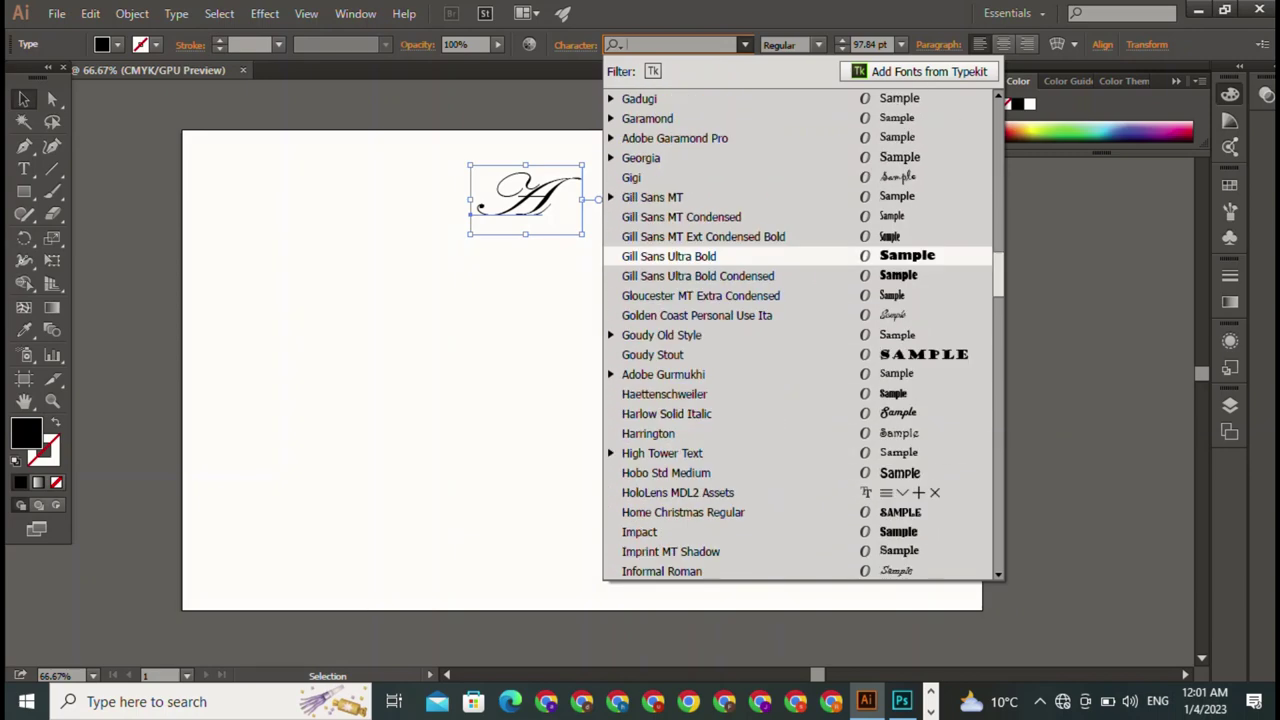
scroll(700, 260, down, 5)
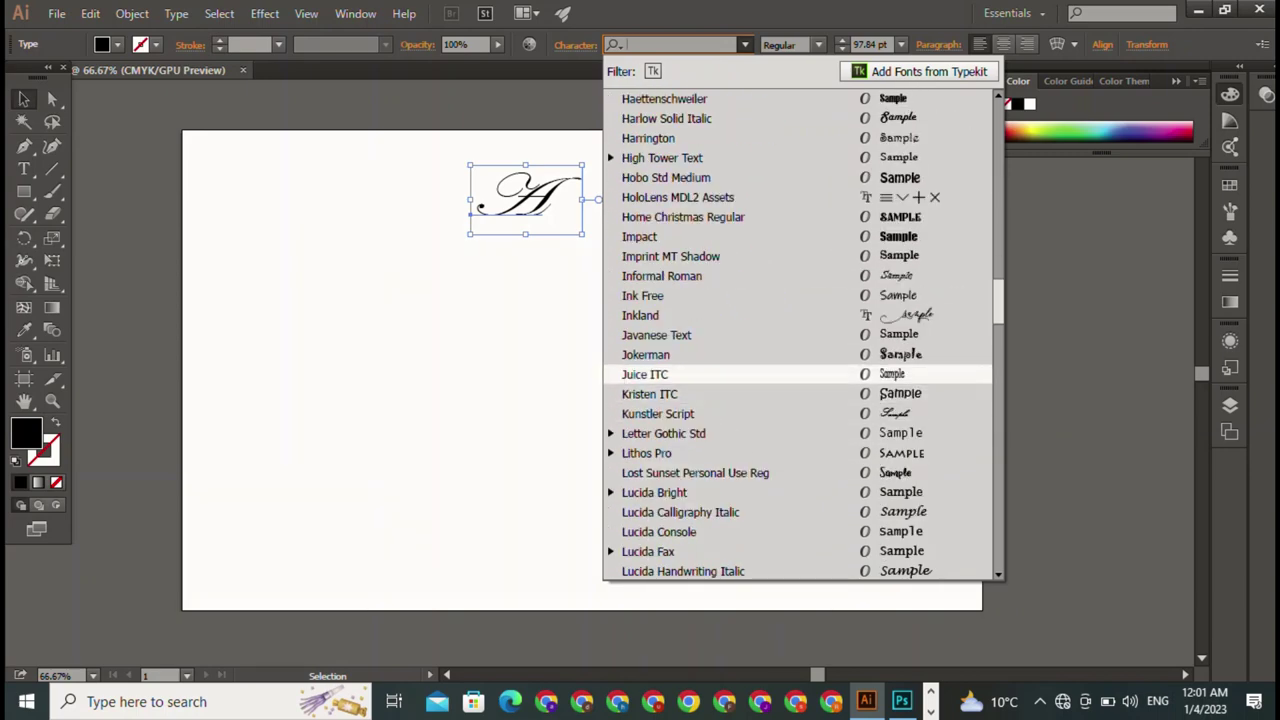
click(640, 315)
Switch the A to Jokerman, close the font list and reselect the letter.
click(744, 44)
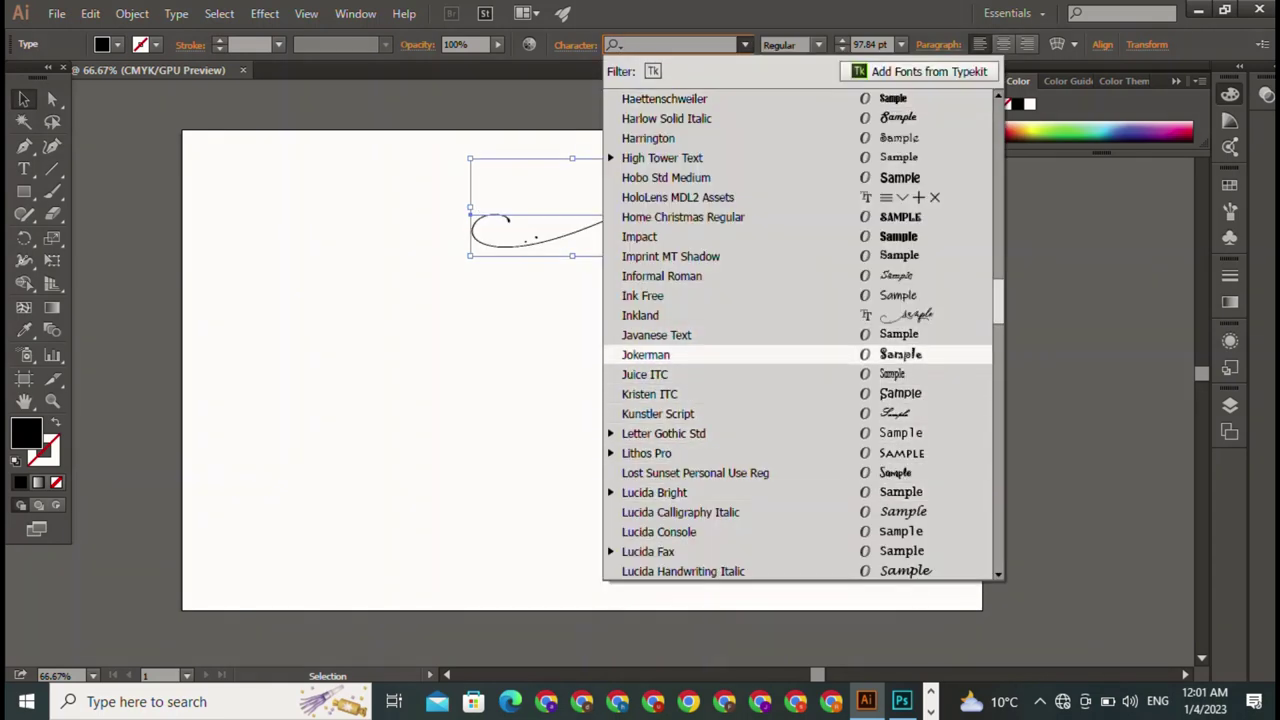
click(645, 354)
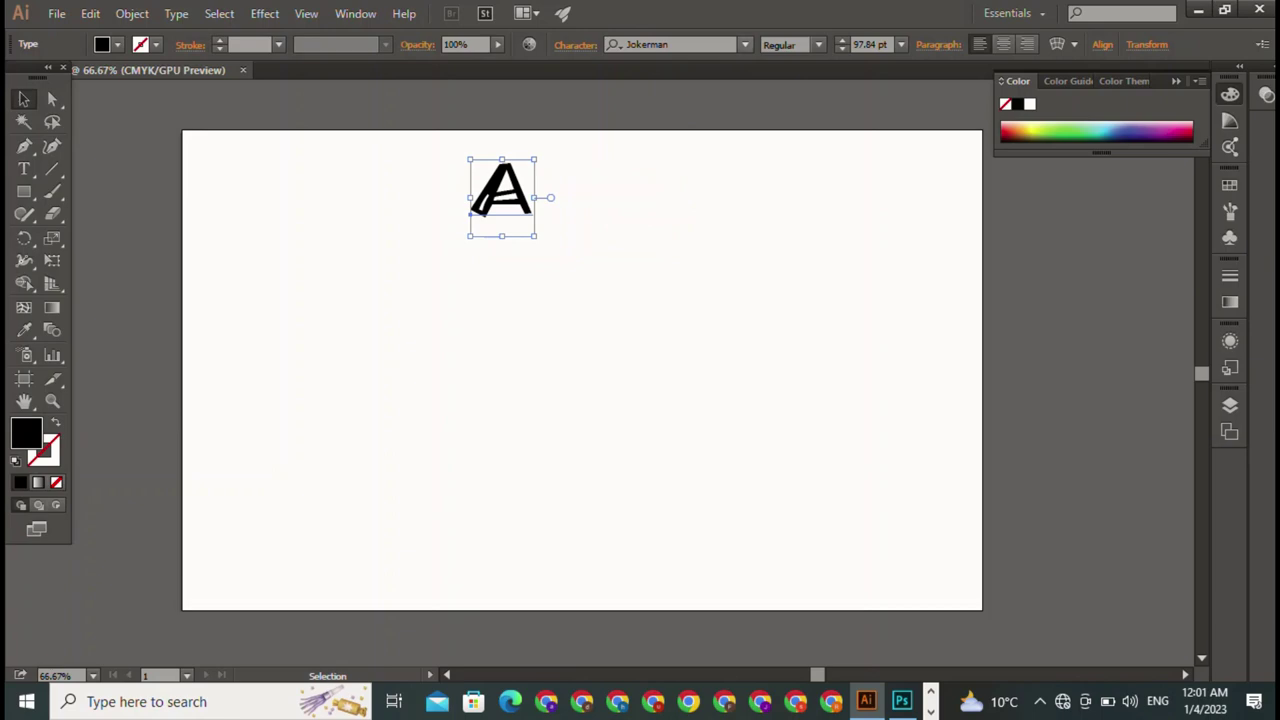
click(744, 44)
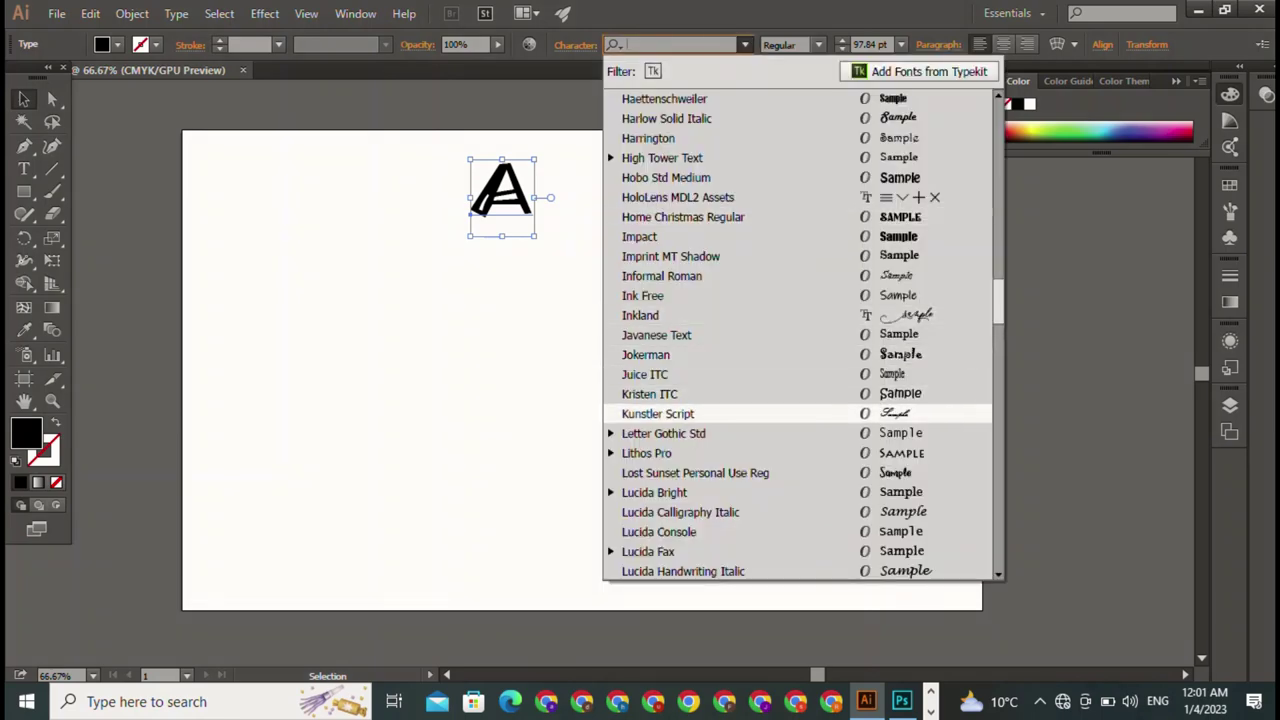
scroll(700, 197, down, 4)
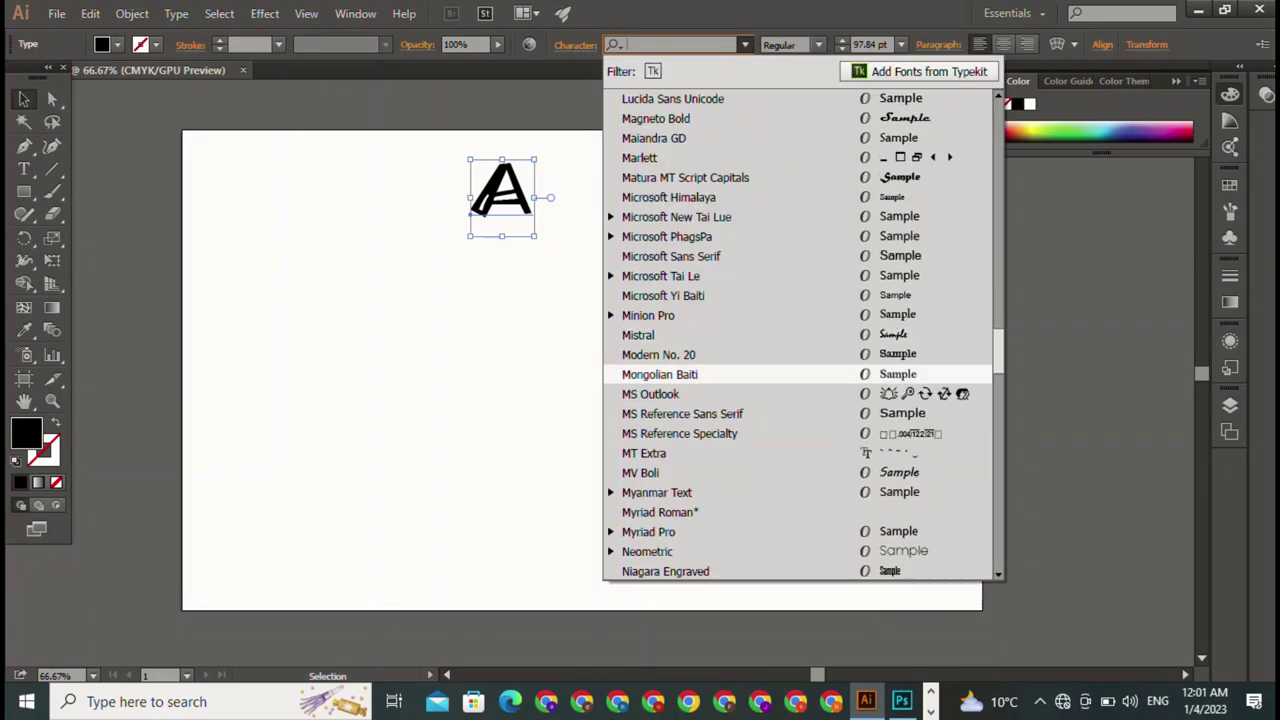
click(760, 400)
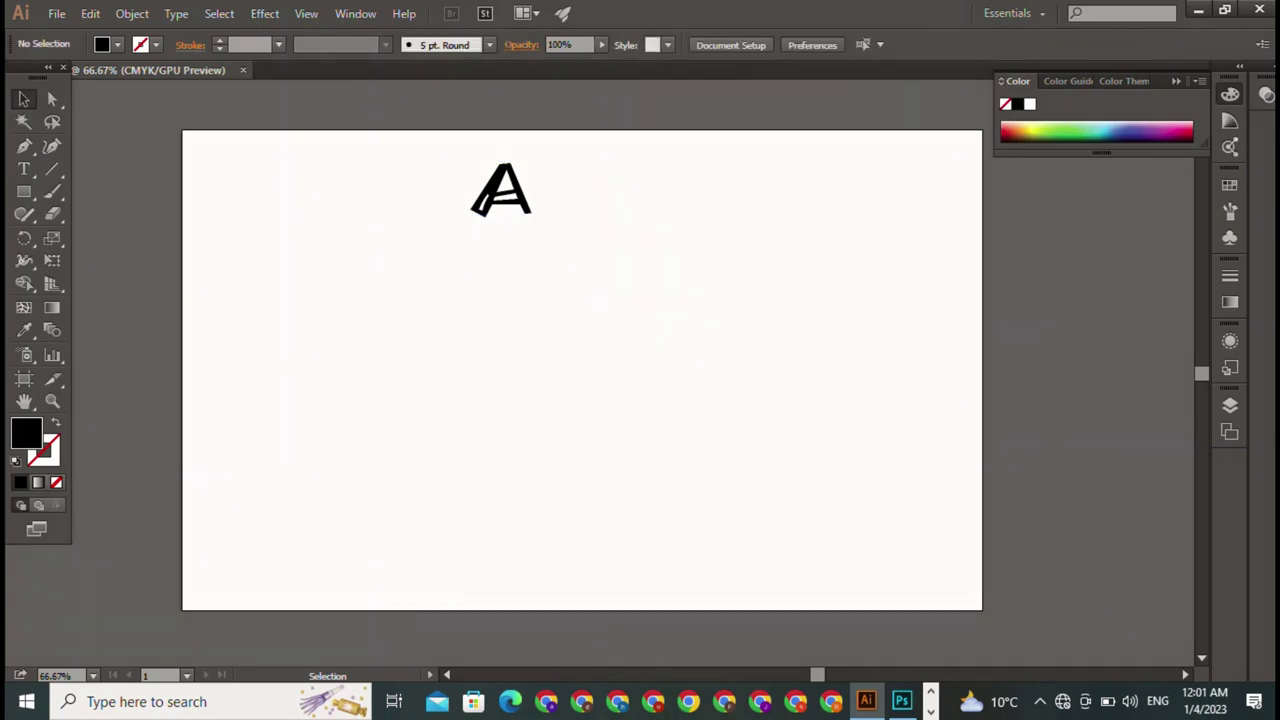
click(500, 192)
Delete the A and draw a tall, thin black rectangle on the left with the Pen tool.
key(Delete)
click(24, 146)
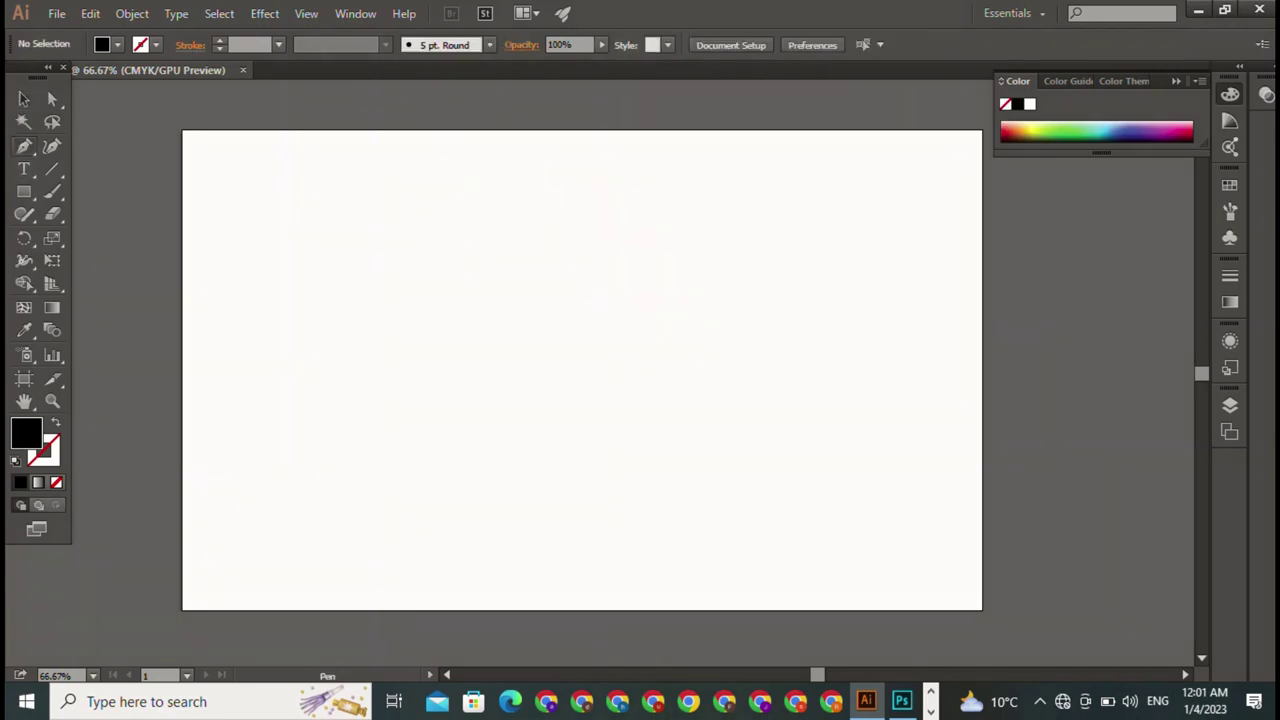
click(404, 180)
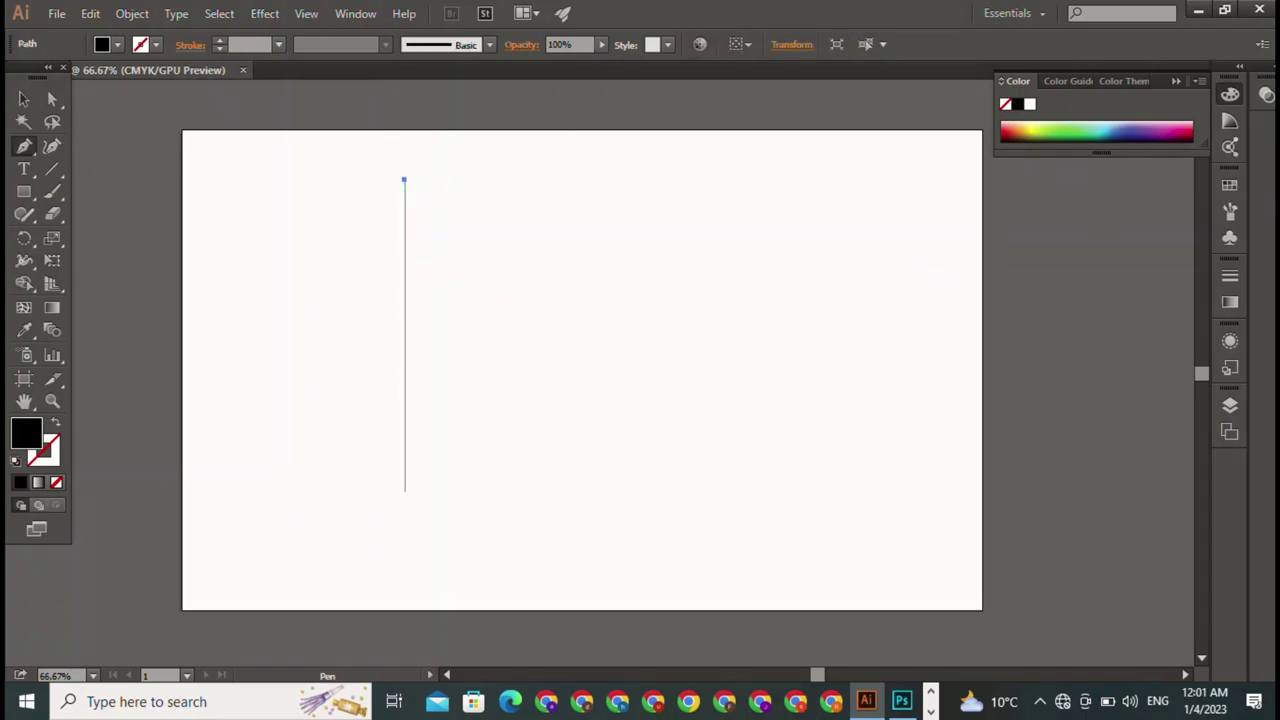
click(404, 463)
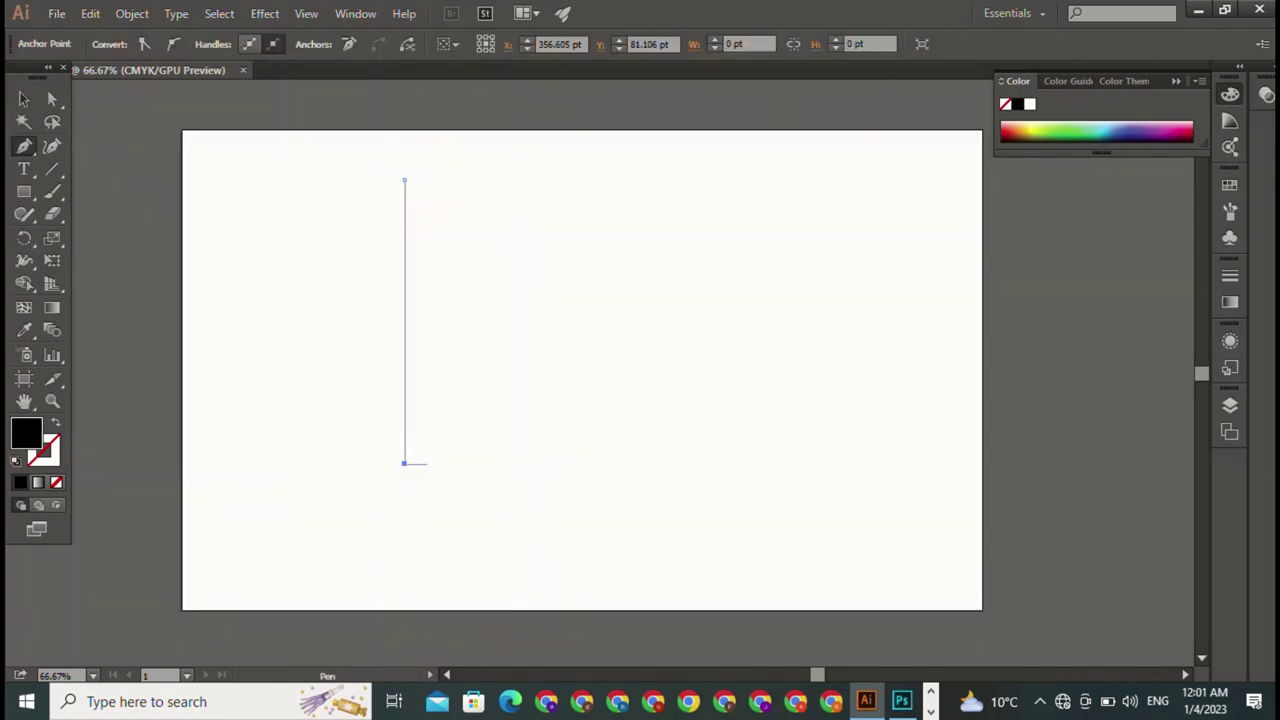
click(427, 463)
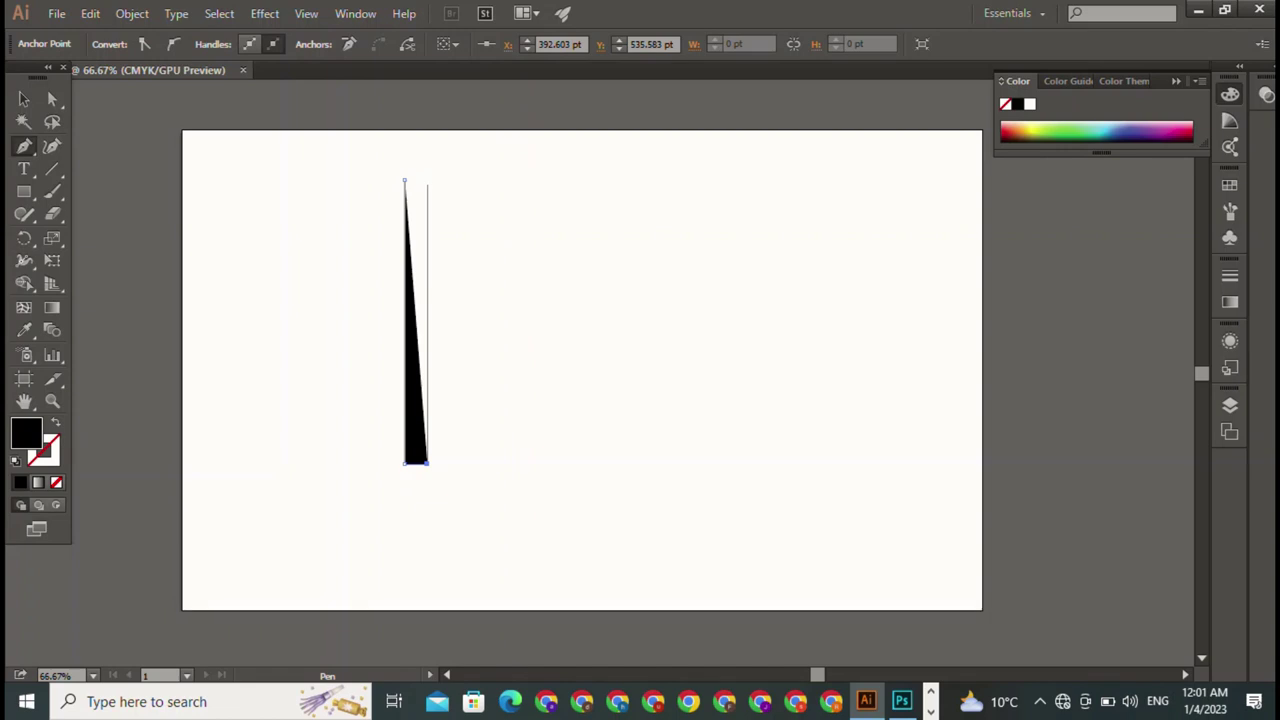
click(427, 180)
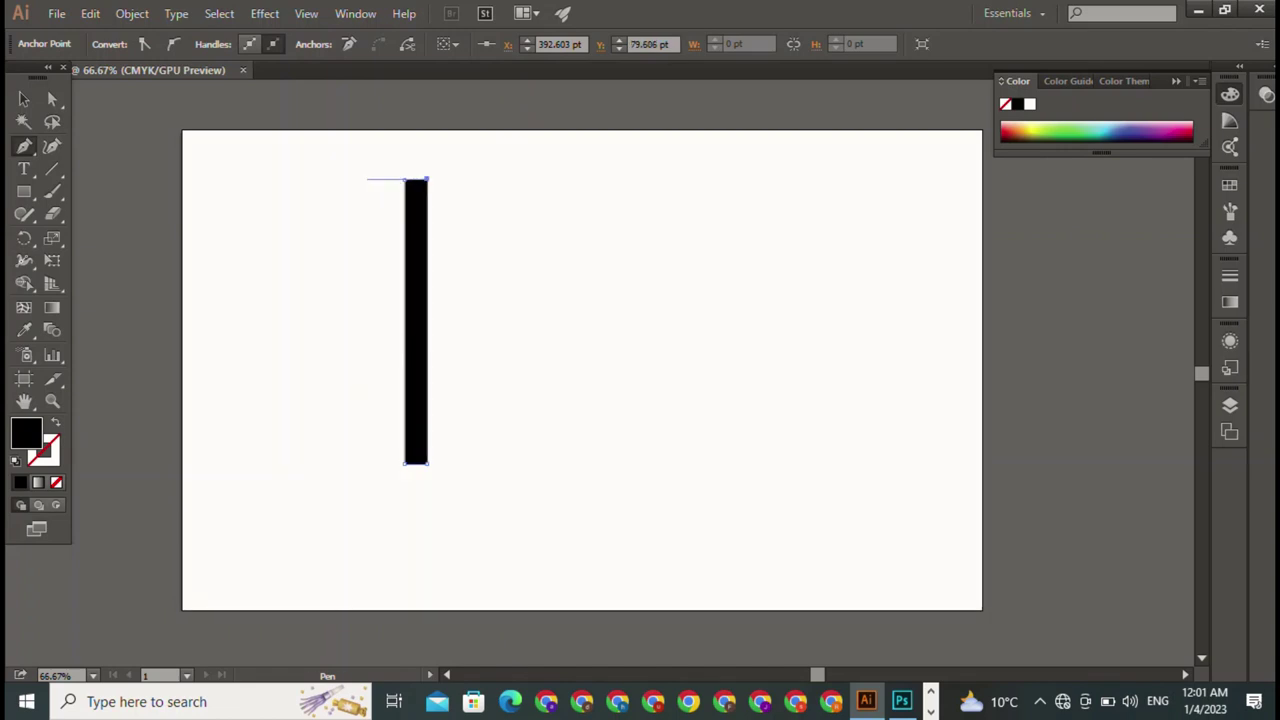
click(404, 180)
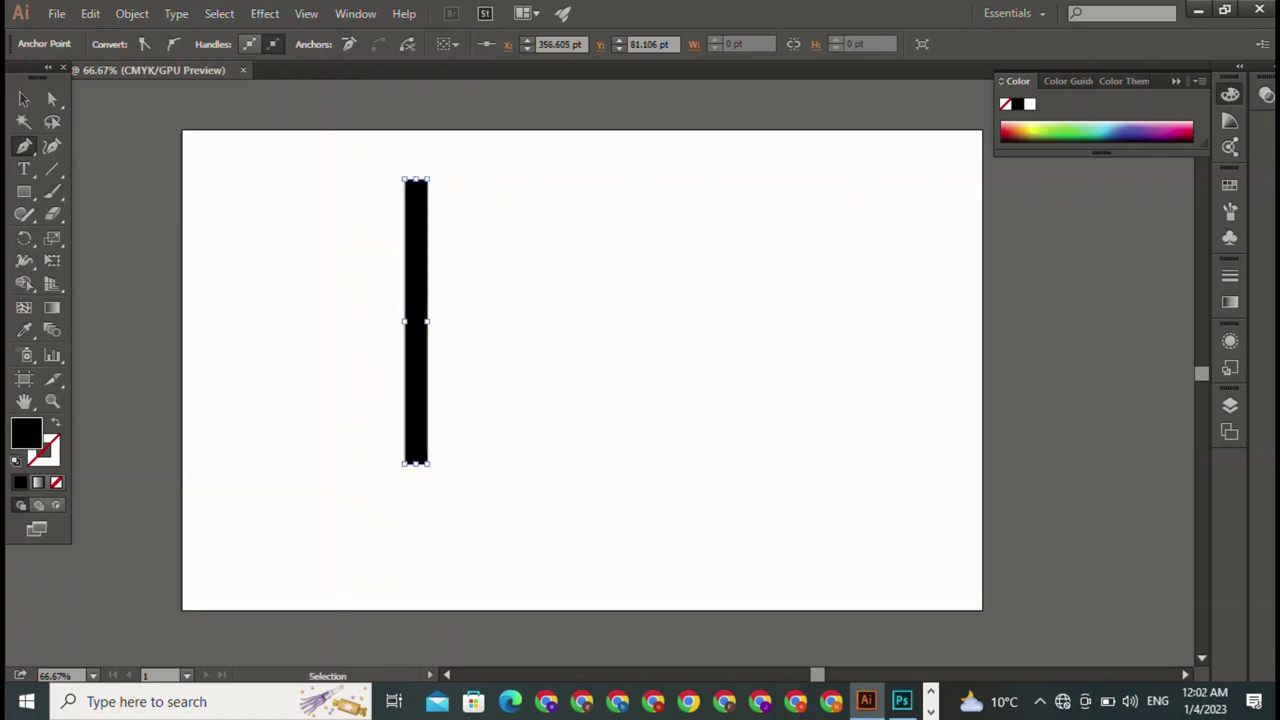
click(428, 180)
click(404, 180)
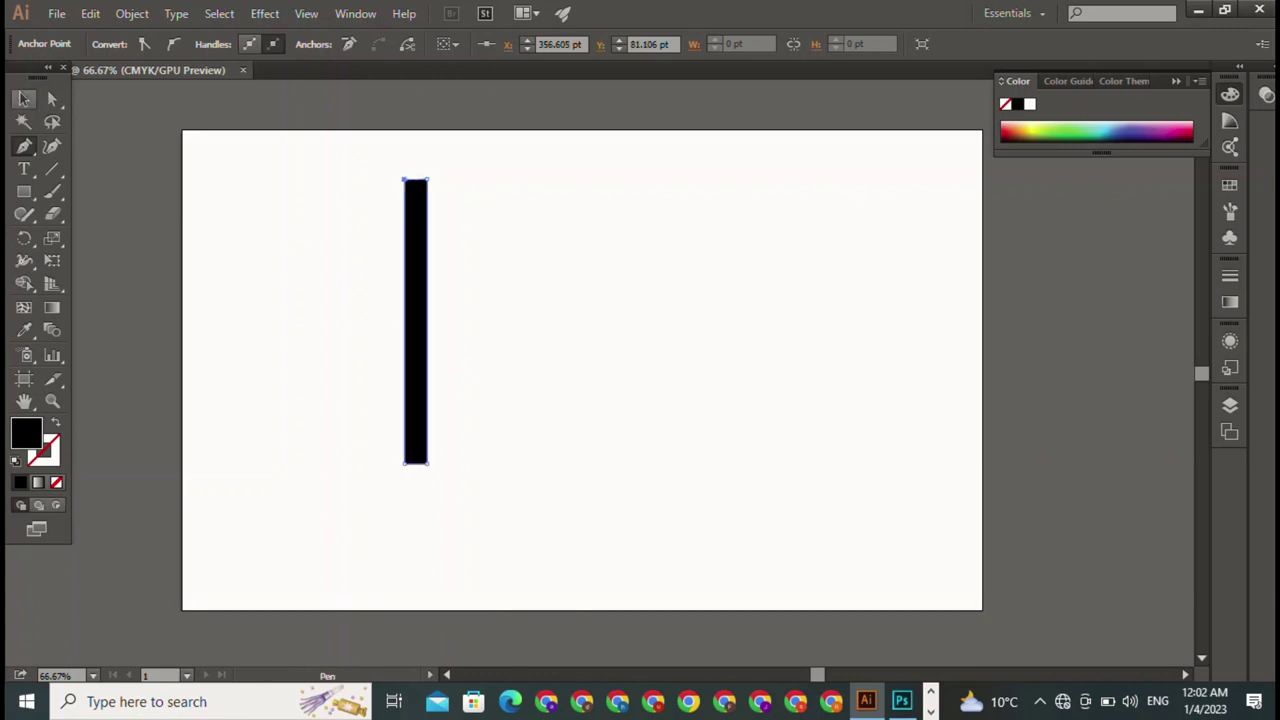
Rotate the black bar so it slants up to the right.
key(v)
click(416, 320)
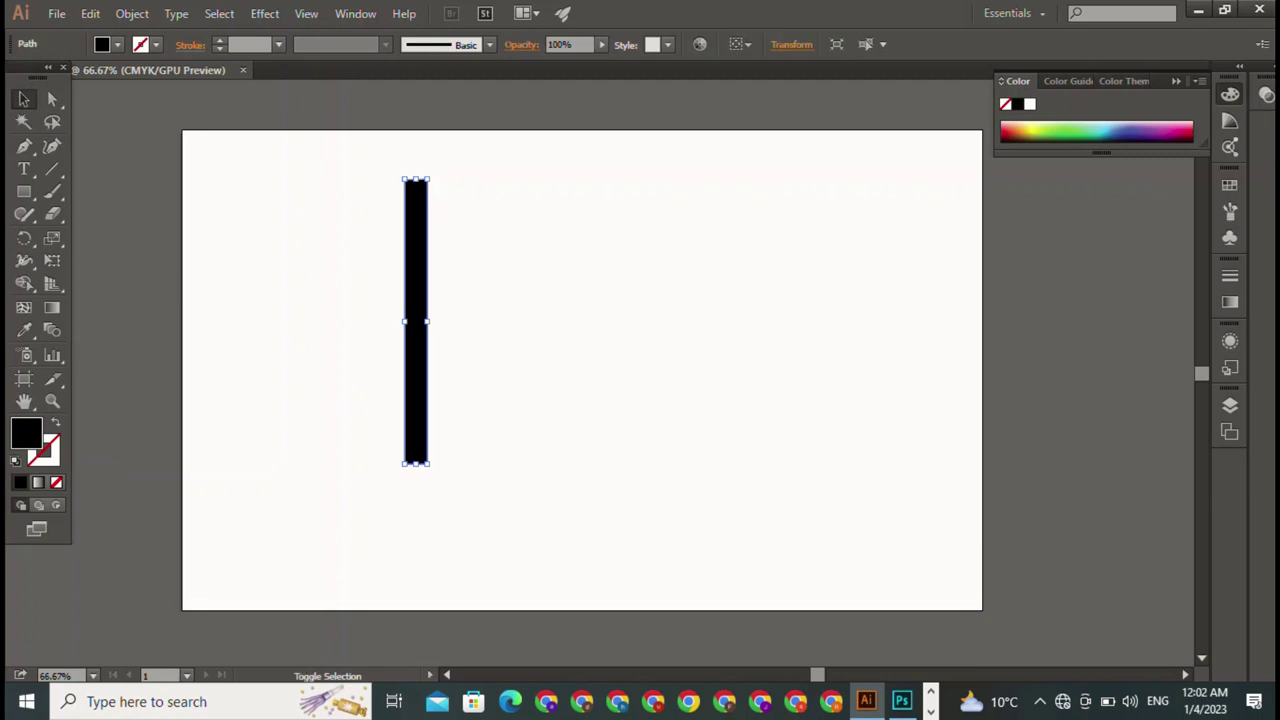
key(r)
mouse_move(416, 200)
mouse_down()
mouse_move(500, 240)
mouse_move(465, 198)
mouse_up()
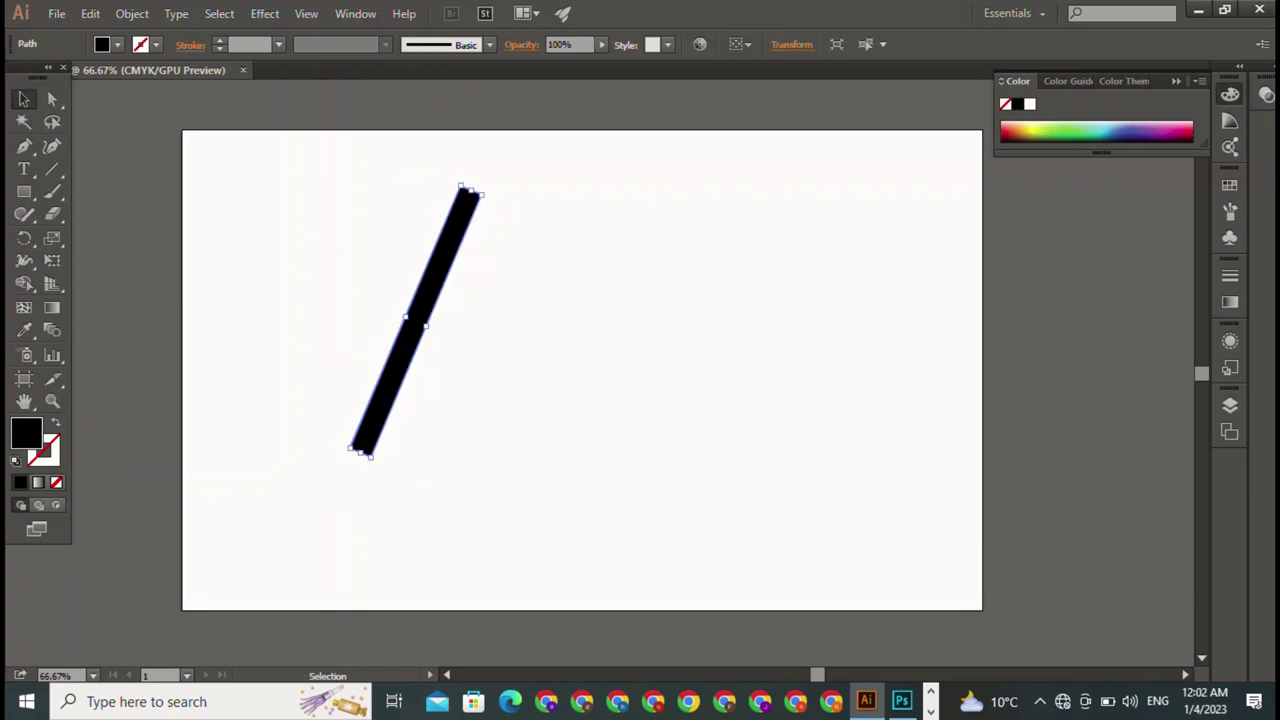
key(ctrl+shift+a)
click(436, 244)
Alt-drag two copies of the slanted bar to its right.
alt+drag(420, 300, 485, 325)
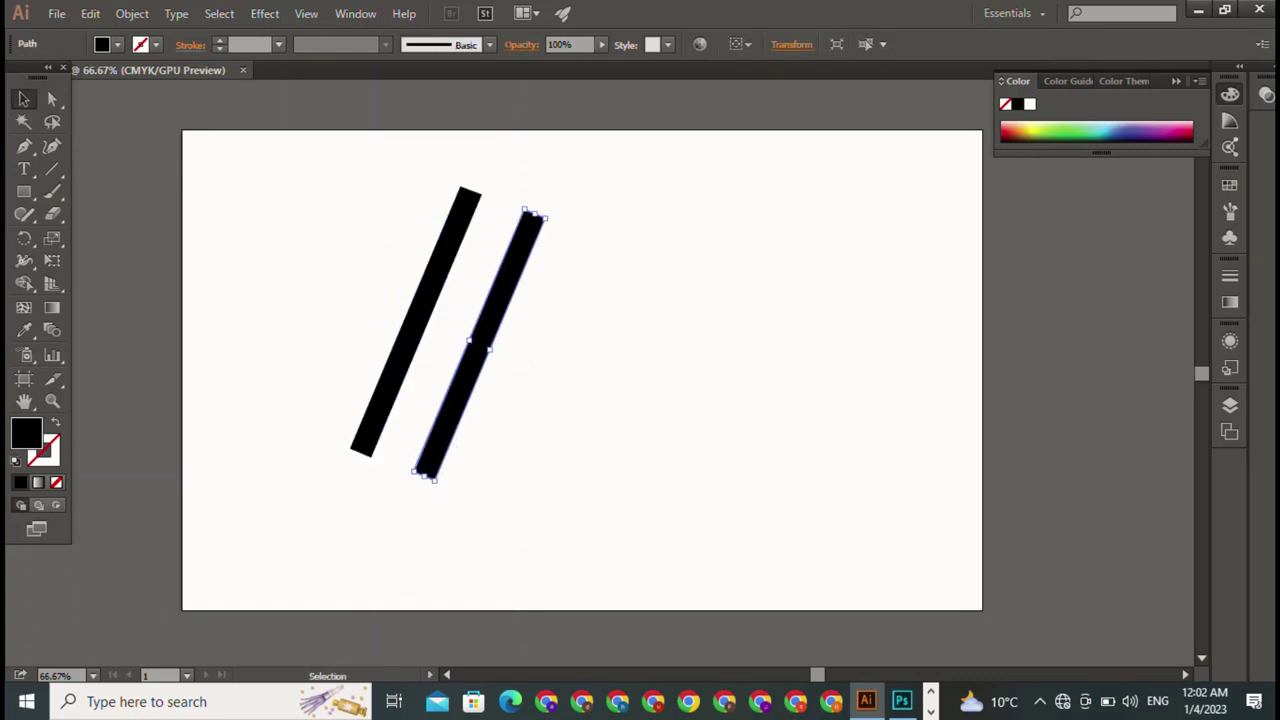
key(ctrl+shift+a)
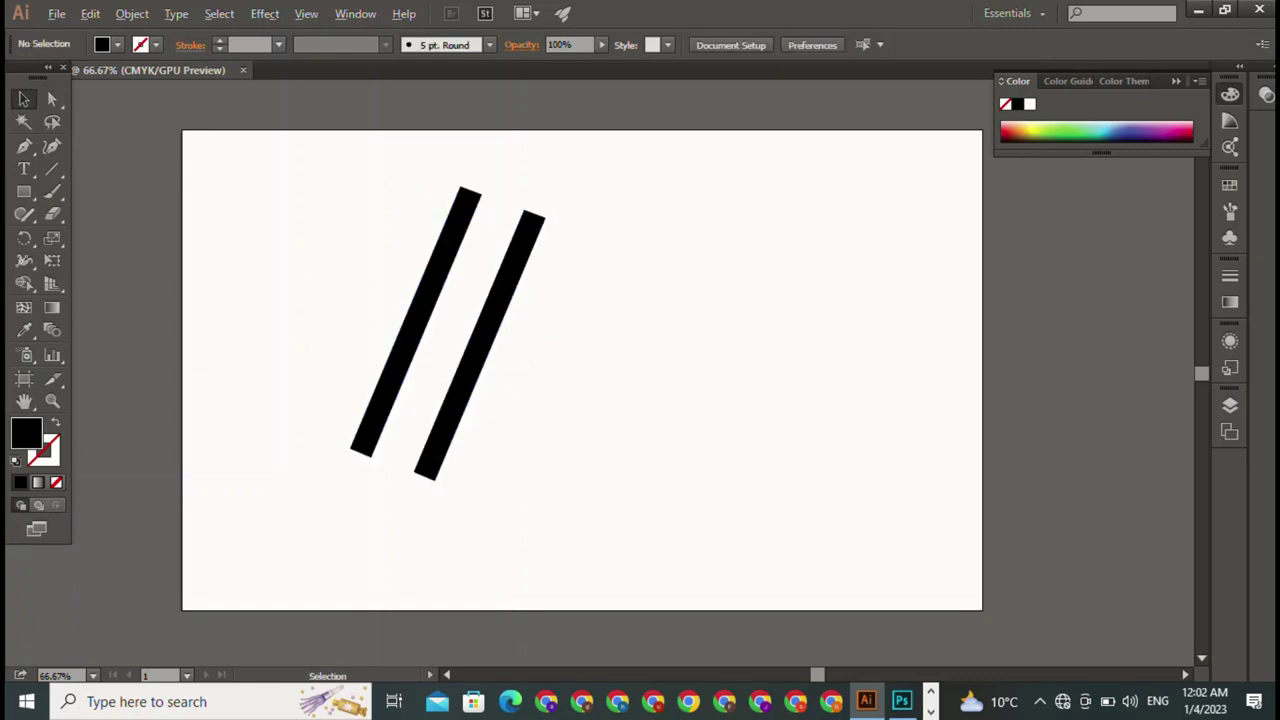
alt+drag(480, 345, 517, 360)
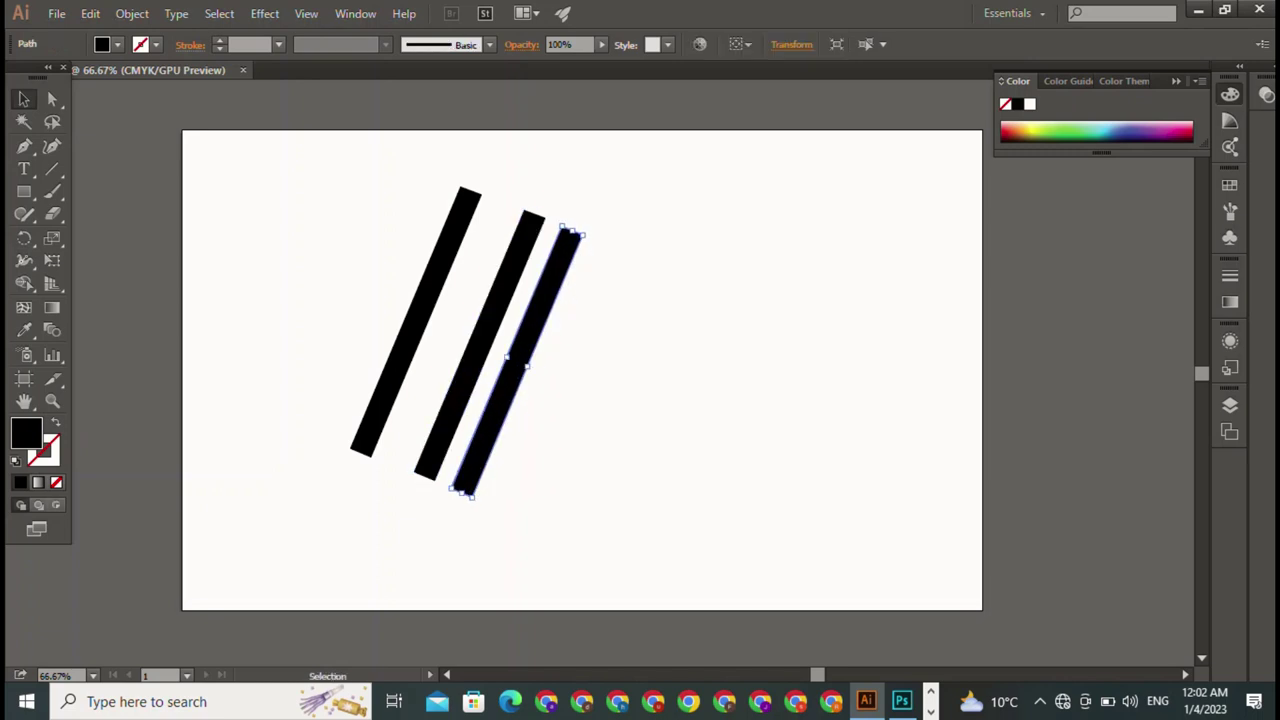
key(ctrl+shift+a)
Move the second bar far to the right to widen the spacing.
drag(400, 191, 686, 374)
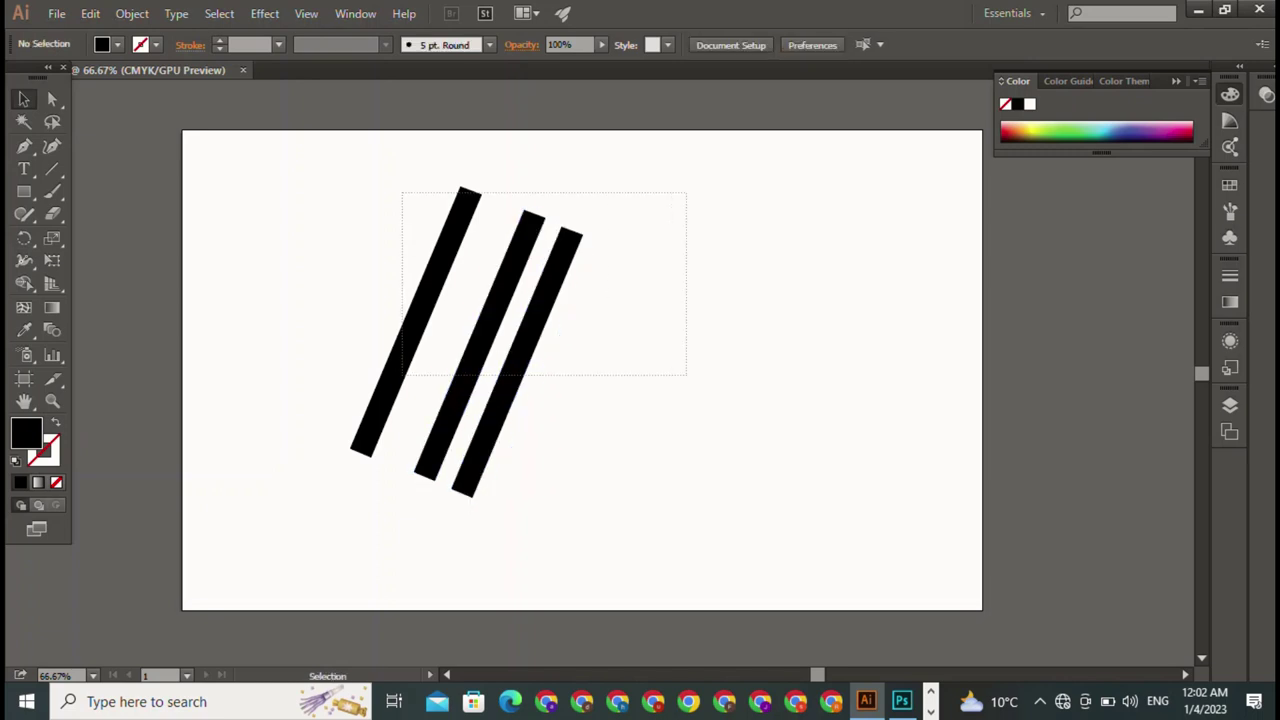
key(ctrl+shift+a)
click(478, 345)
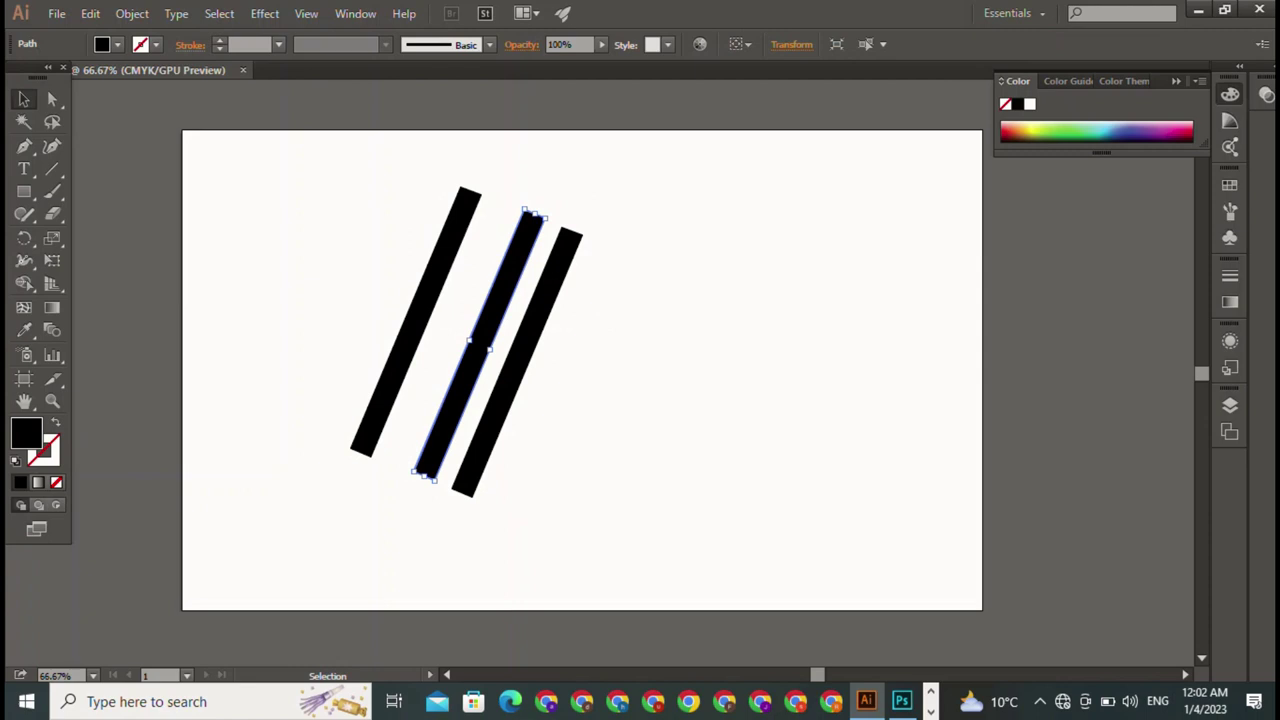
key(ctrl+shift+a)
drag(480, 345, 655, 365)
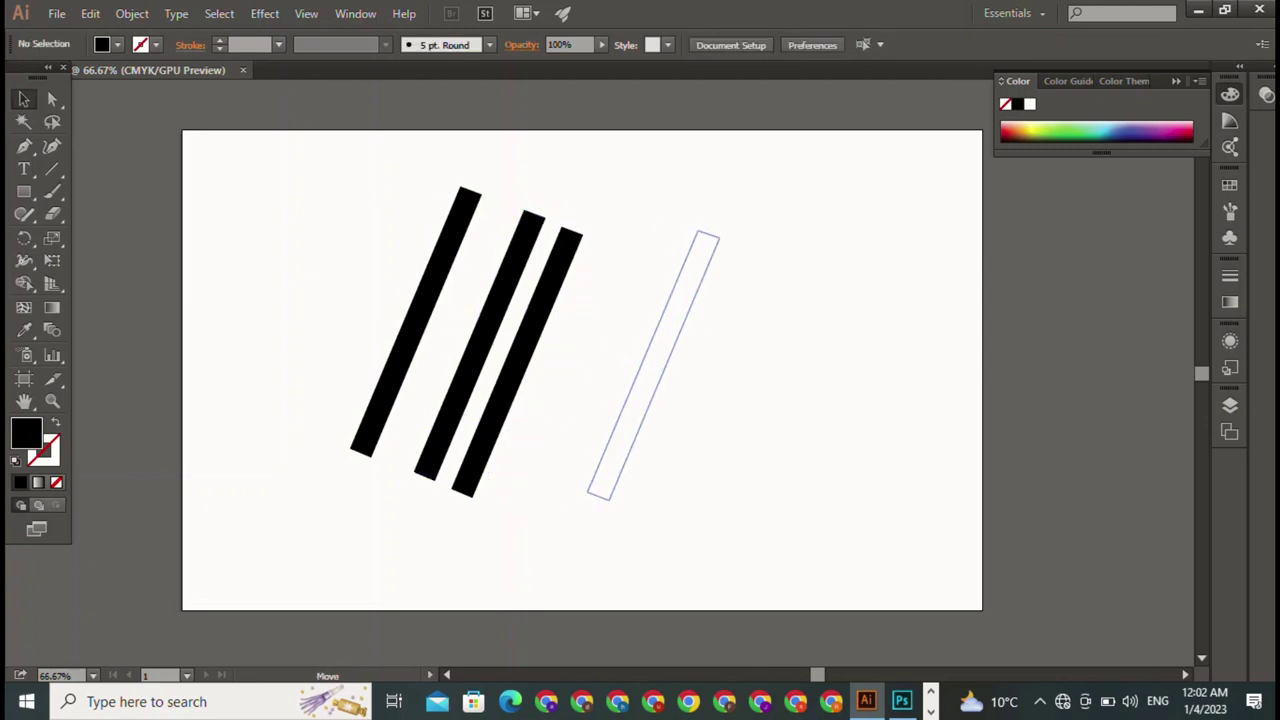
shift+click(517, 362)
shift+click(650, 365)
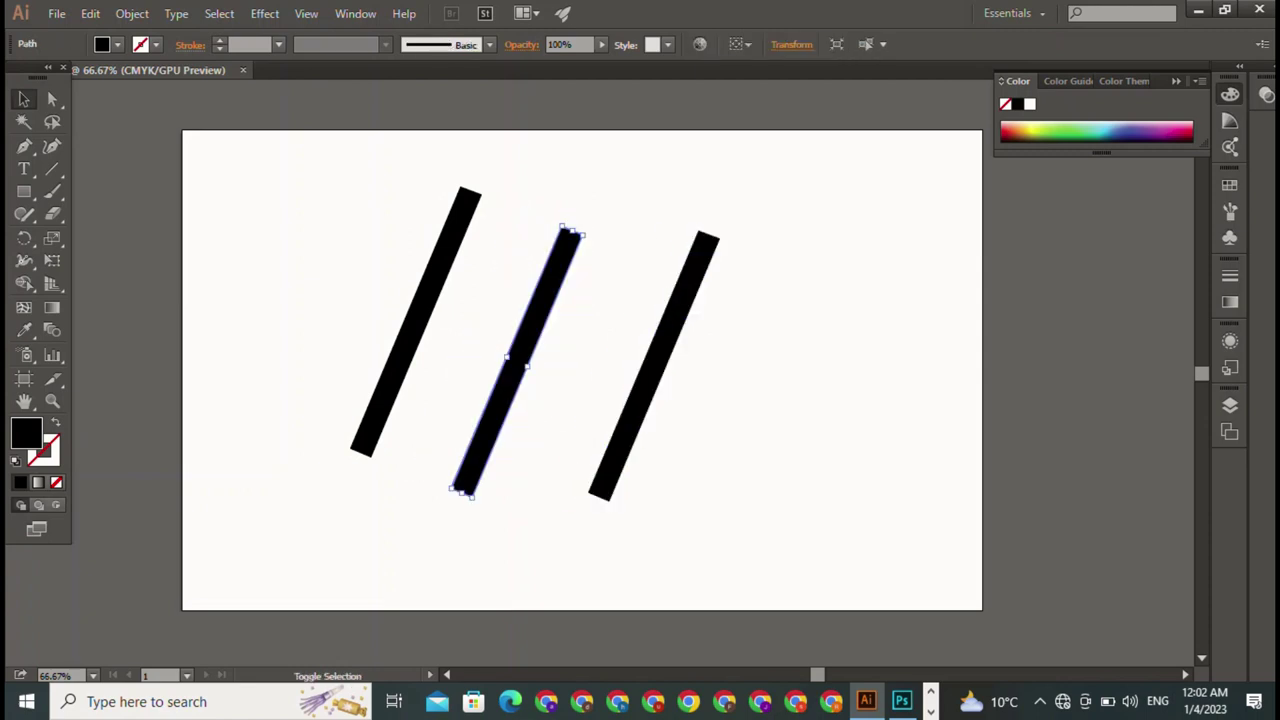
Rotate the middle bar to nearly horizontal and move it down to the bottom.
mouse_move(570, 235)
mouse_down()
mouse_move(648, 305)
mouse_move(650, 420)
mouse_move(650, 308)
mouse_up()
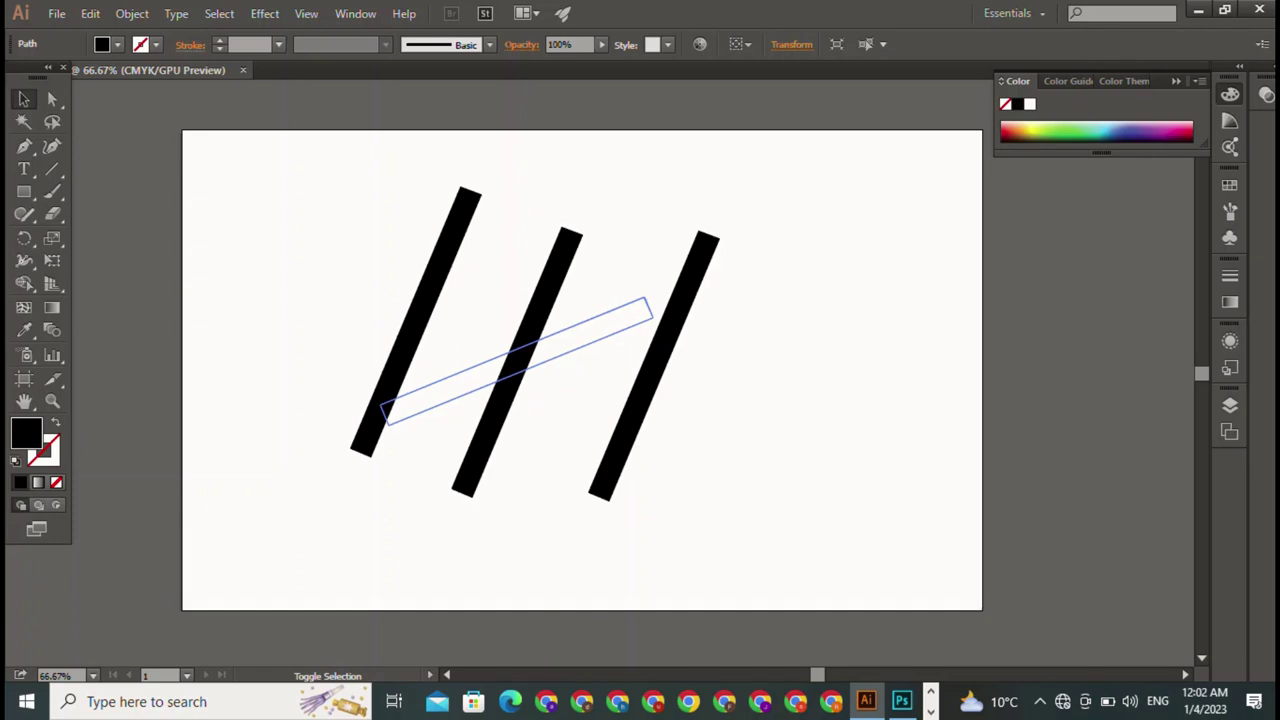
drag(650, 308, 658, 366)
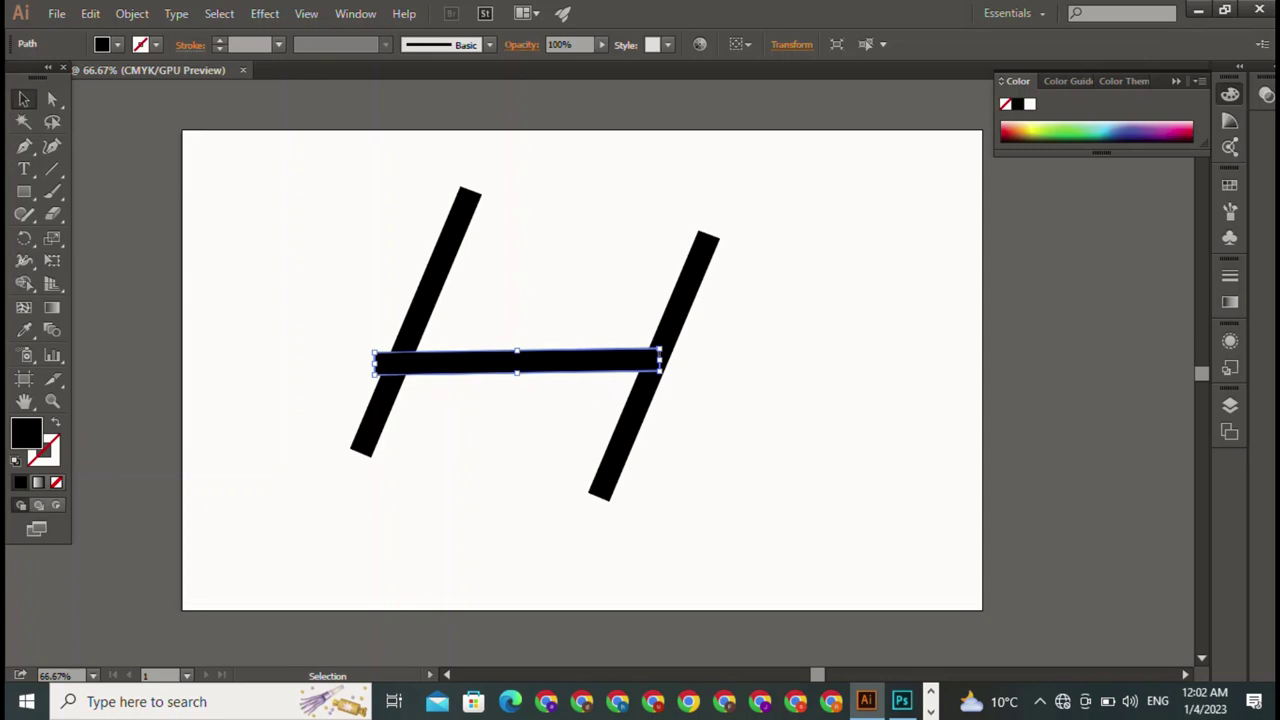
shift+click(655, 366)
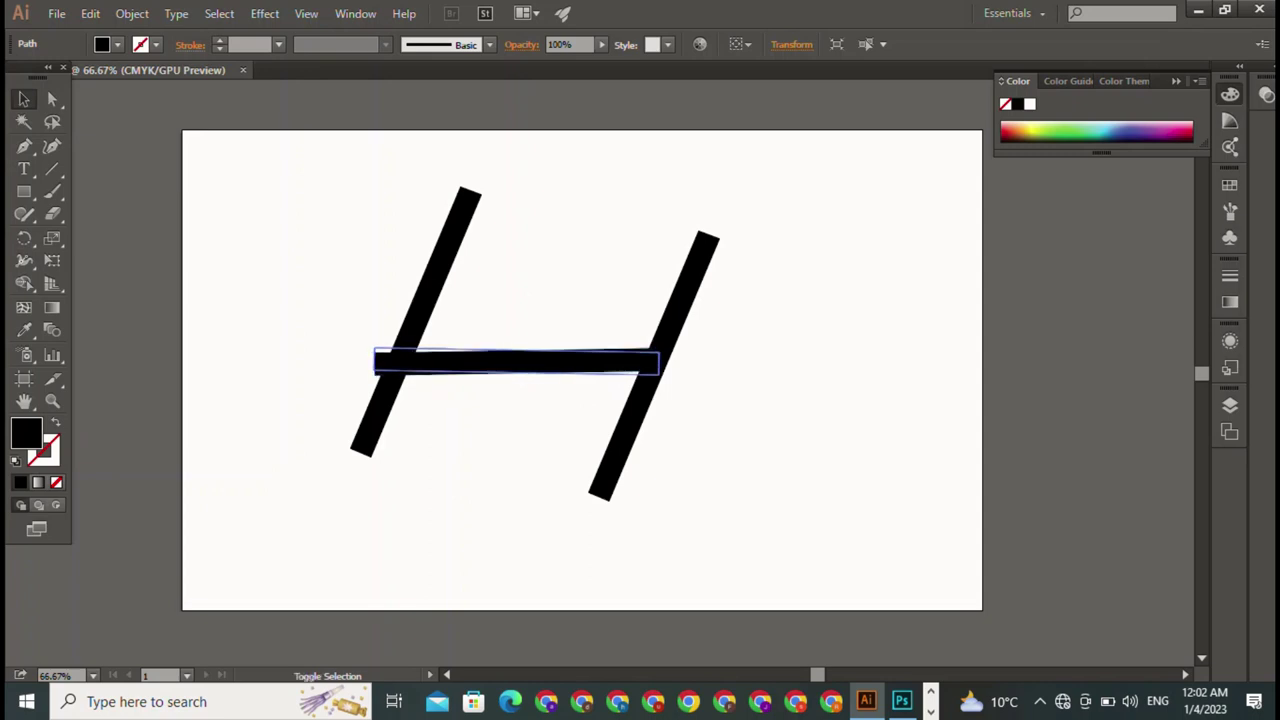
shift+click(655, 366)
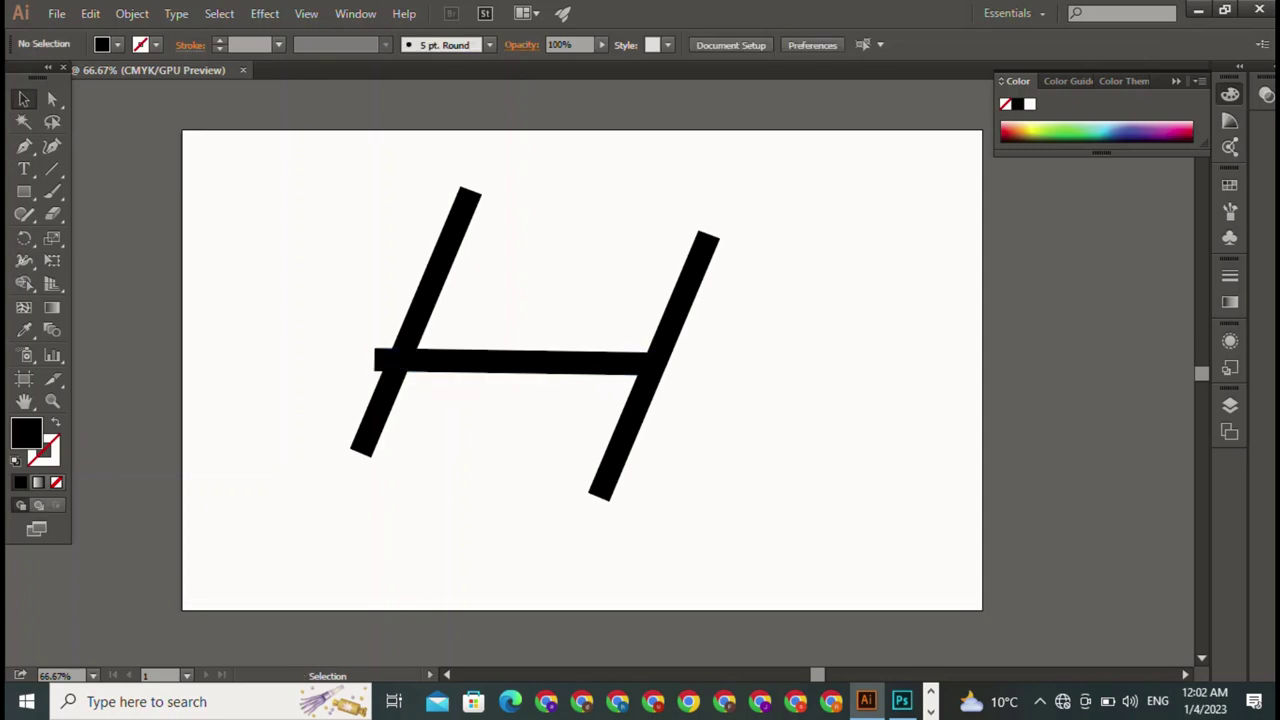
drag(510, 362, 477, 493)
Move the left slanted bar down so its lower end meets the base's left end.
click(655, 365)
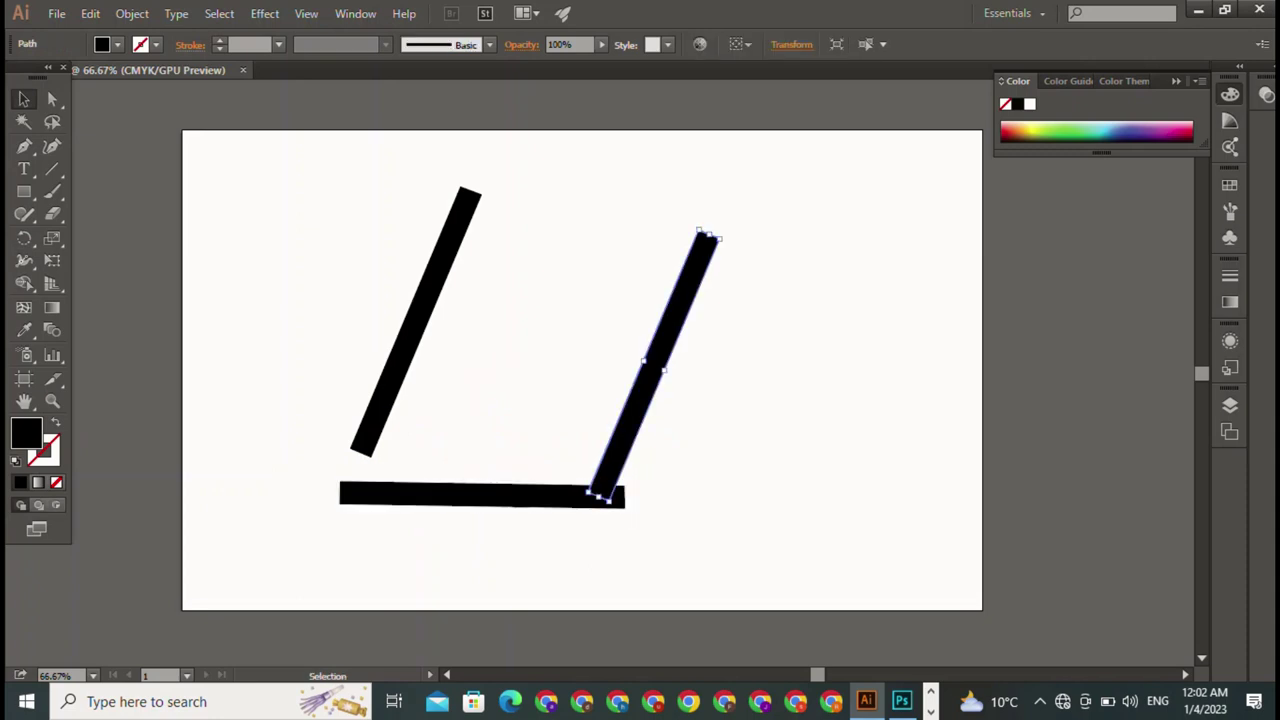
drag(415, 320, 410, 365)
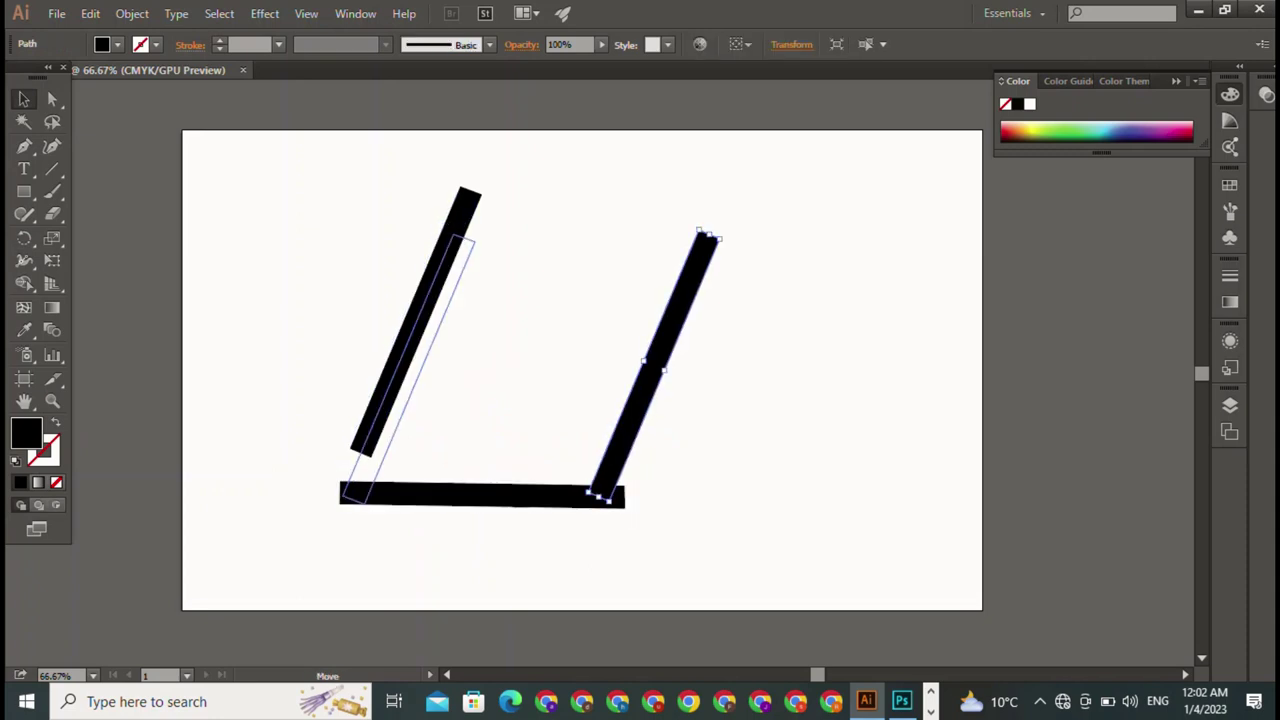
key(ctrl+shift+a)
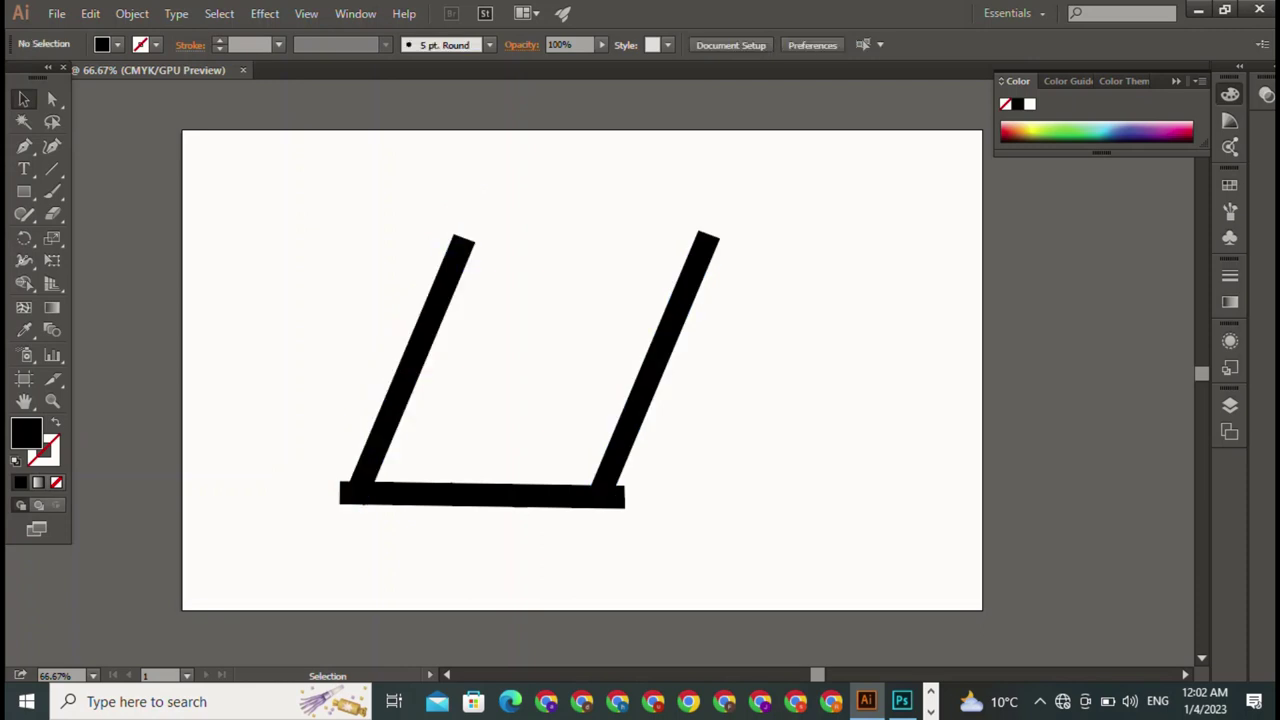
drag(352, 490, 332, 490)
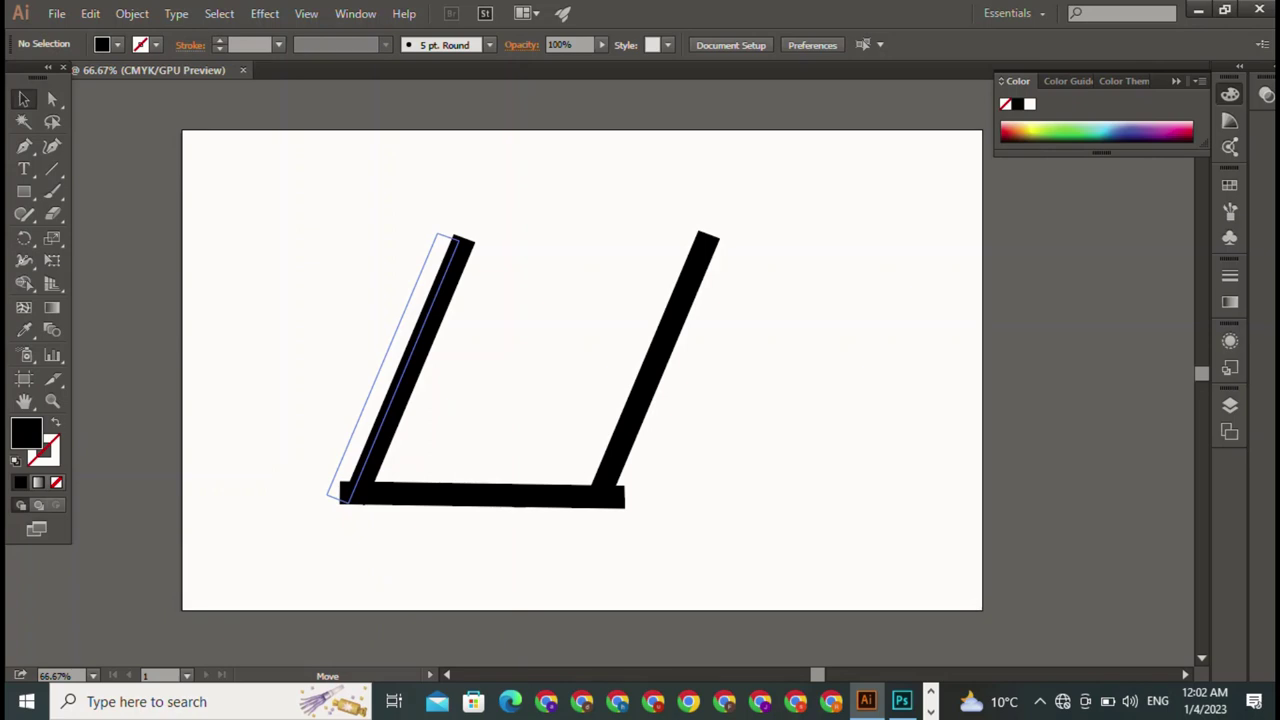
drag(332, 492, 348, 494)
key(ctrl+shift+a)
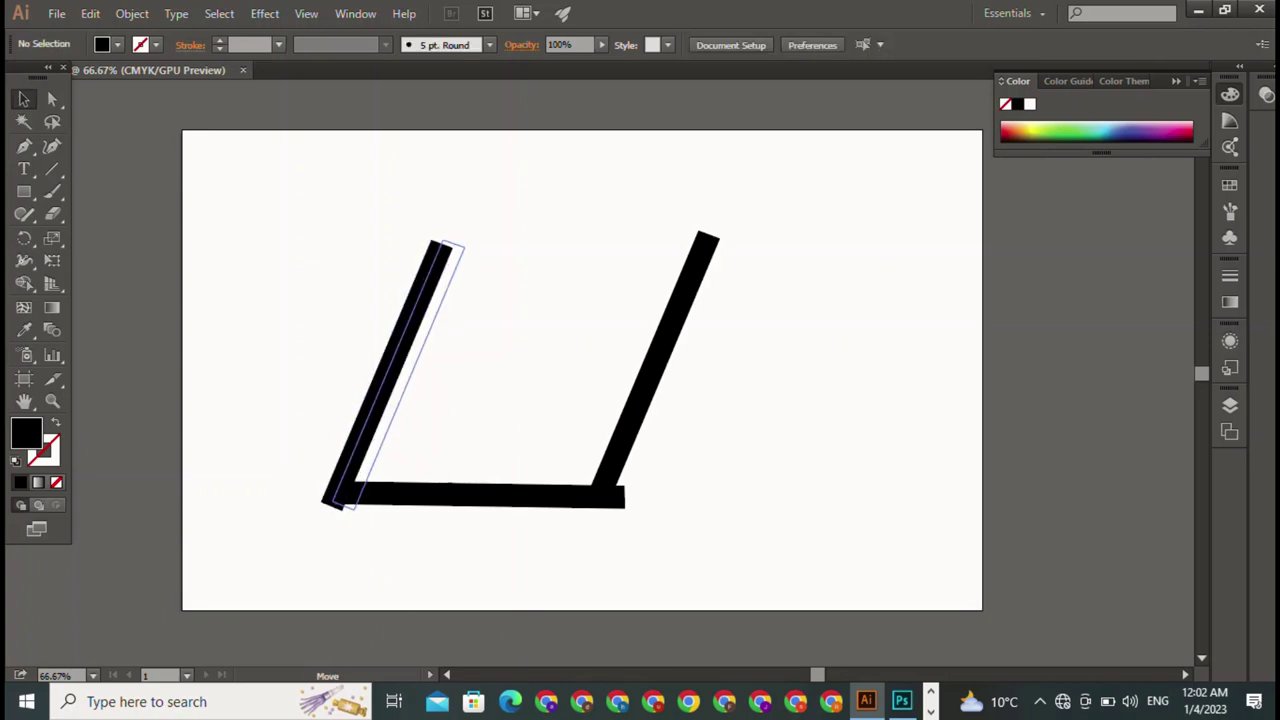
key(ctrl+shift+a)
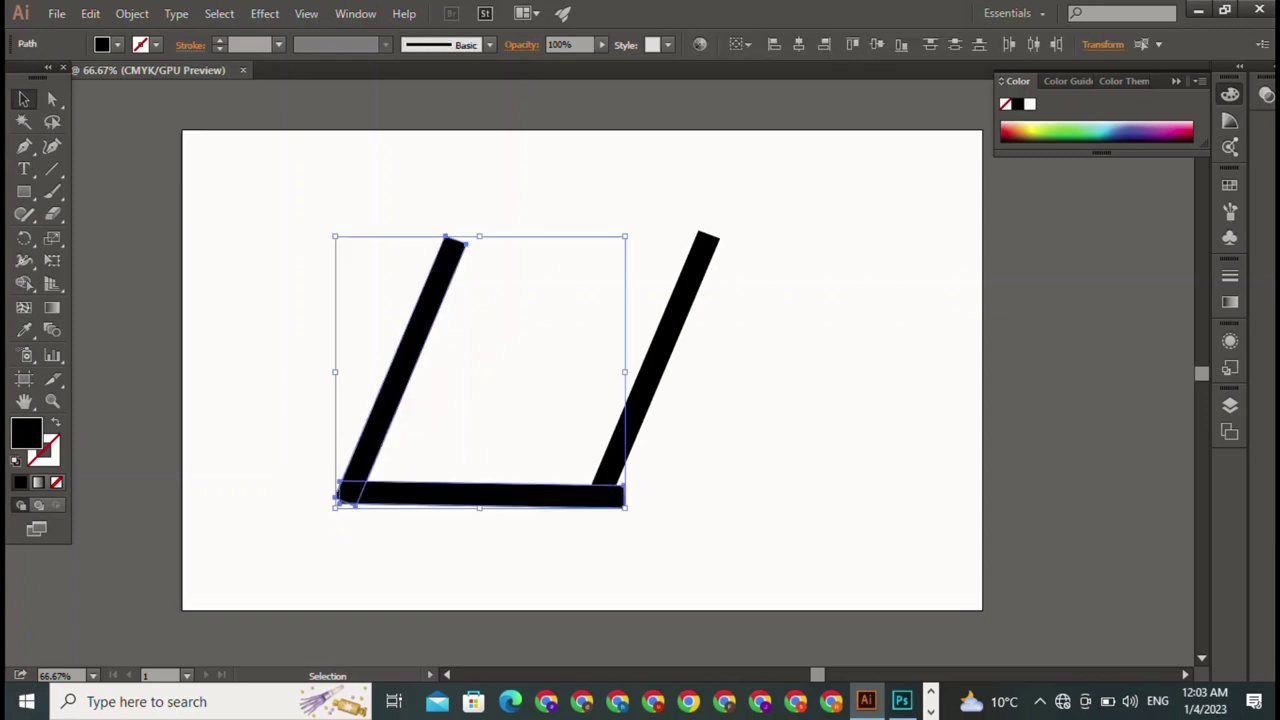
Join the left bar and bottom bar into one path at their bottom-left corner anchors.
drag(313, 450, 345, 500)
key(a)
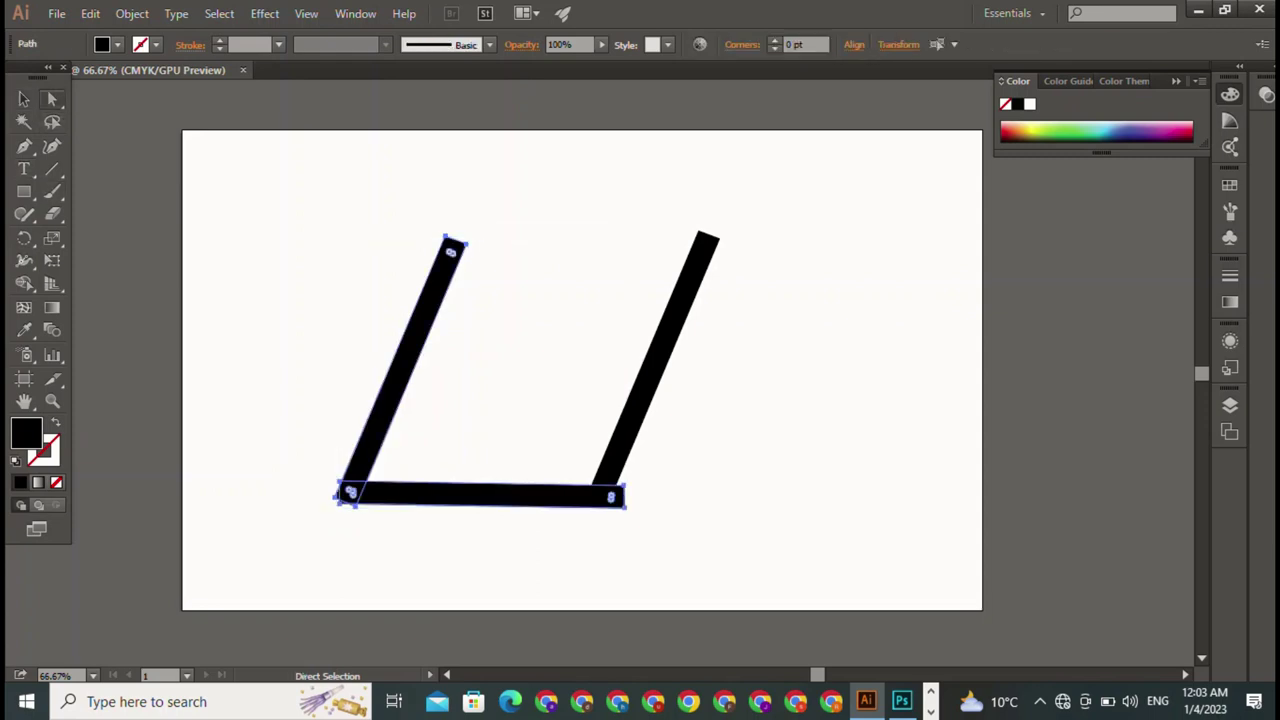
drag(316, 444, 350, 493)
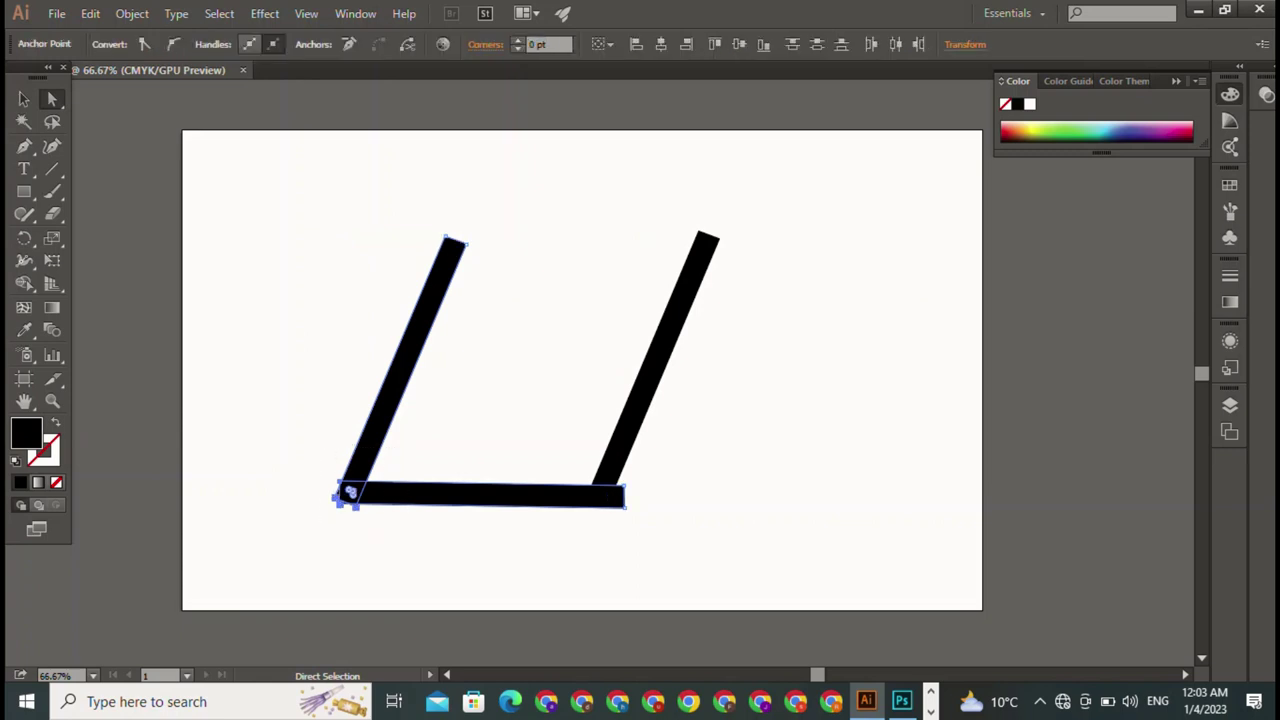
key(ctrl+j)
key(ctrl+shift+a)
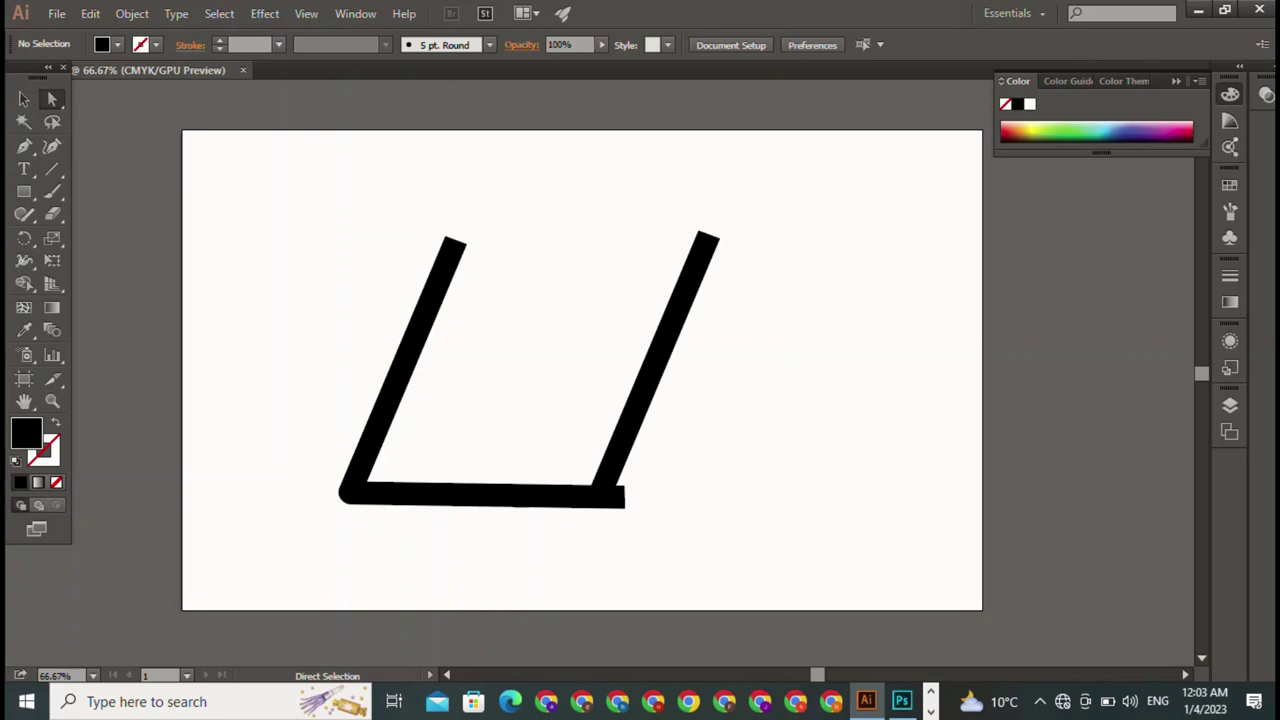
Align the right bar with the base's right end and select that corner.
drag(601, 490, 615, 498)
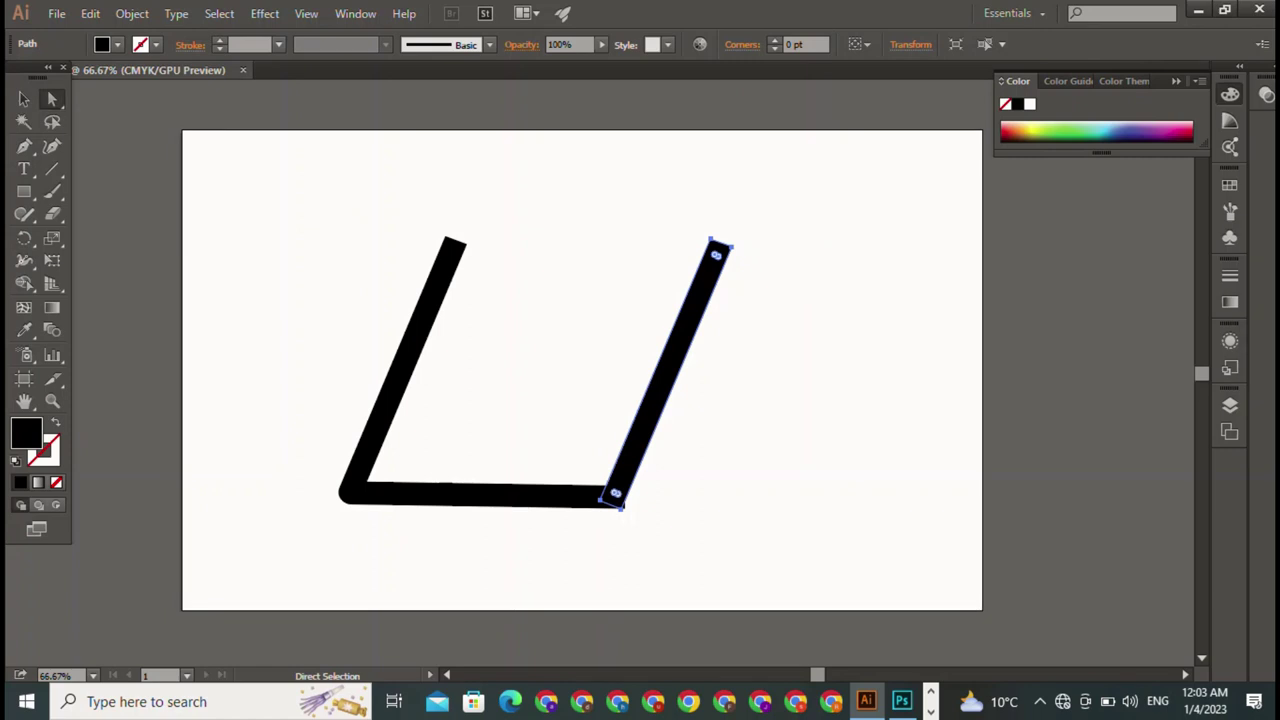
mouse_move(686, 463)
mouse_down()
mouse_move(598, 512)
mouse_move(614, 494)
mouse_up()
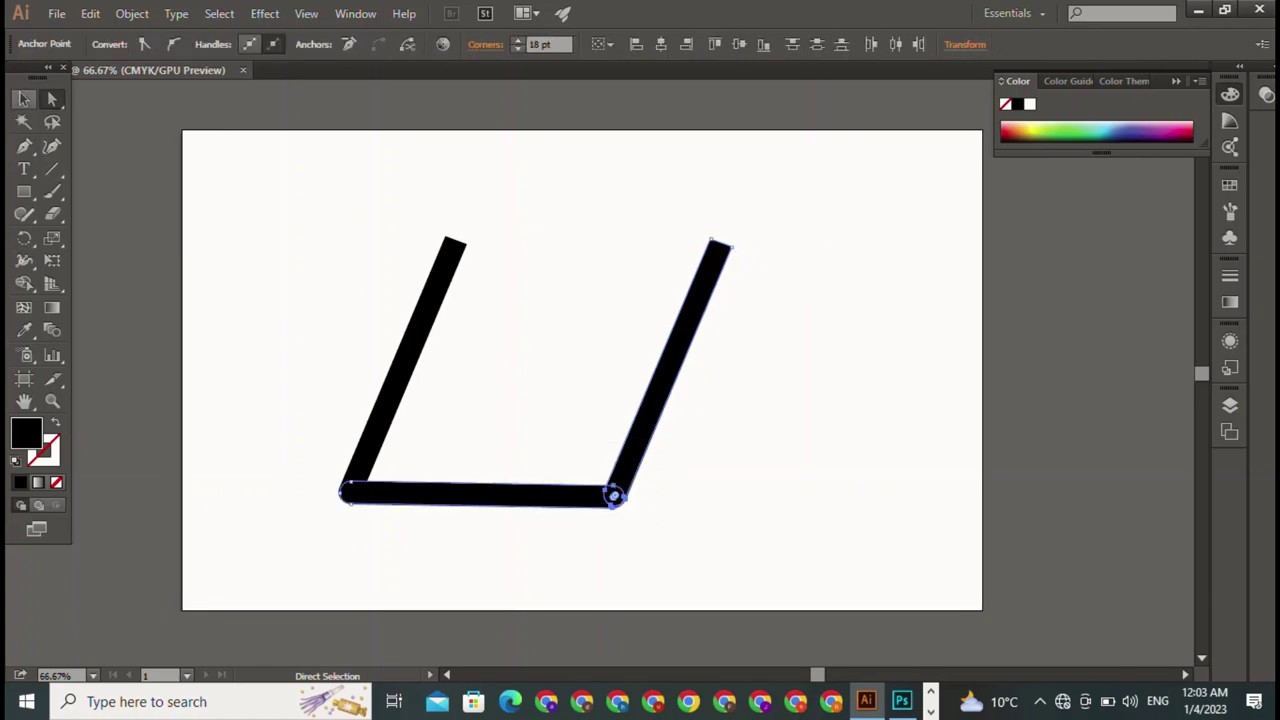
click(24, 99)
key(ctrl+shift+a)
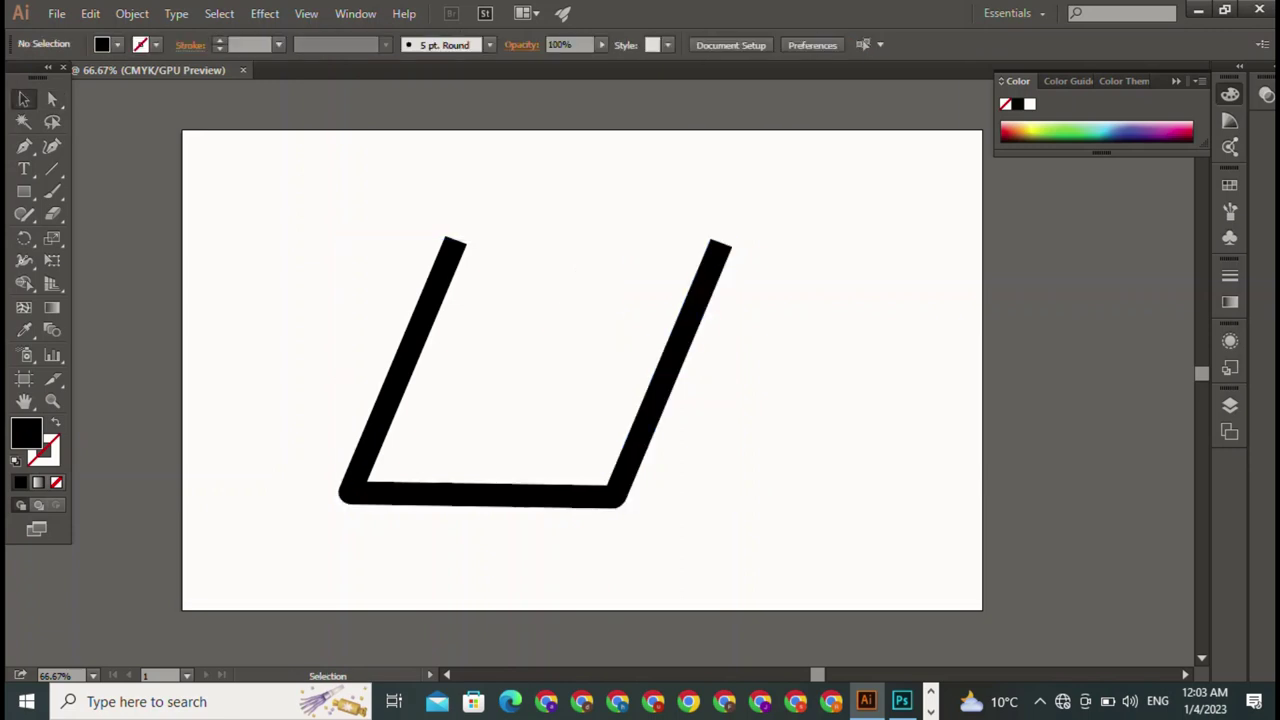
Round the left bar's top corner to about 34.56 pt with the live corner widget.
click(400, 365)
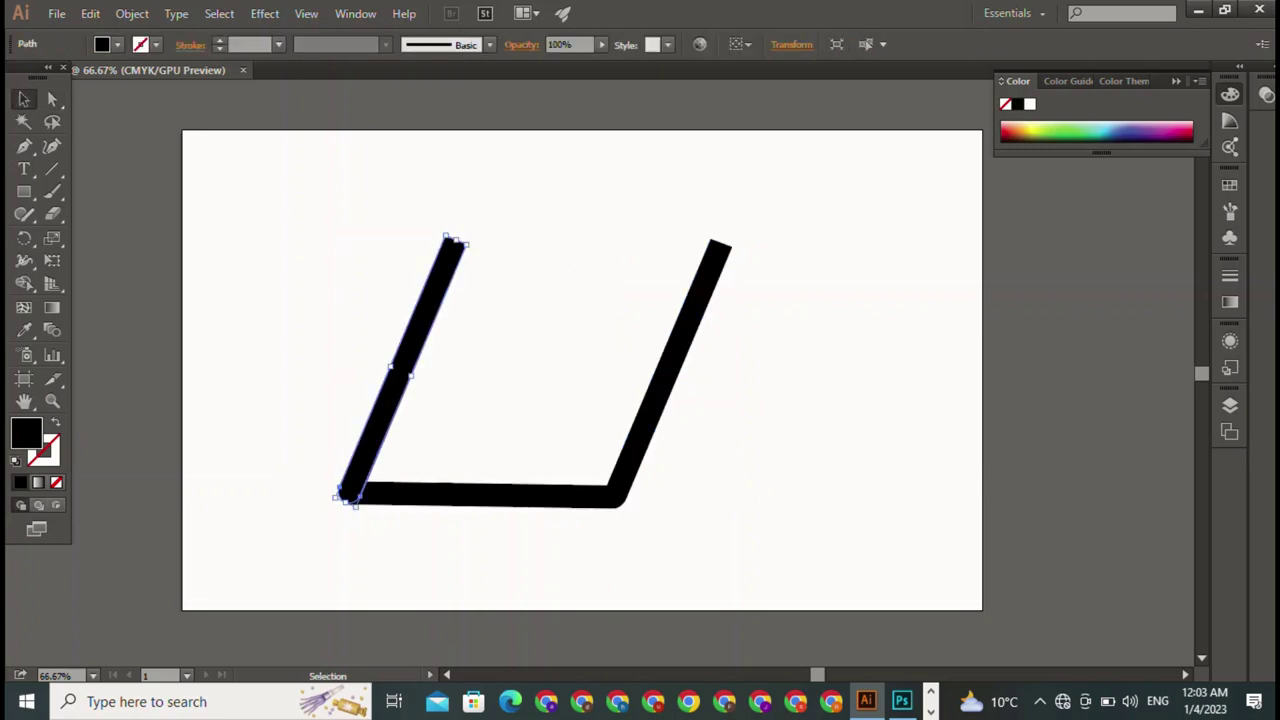
click(52, 99)
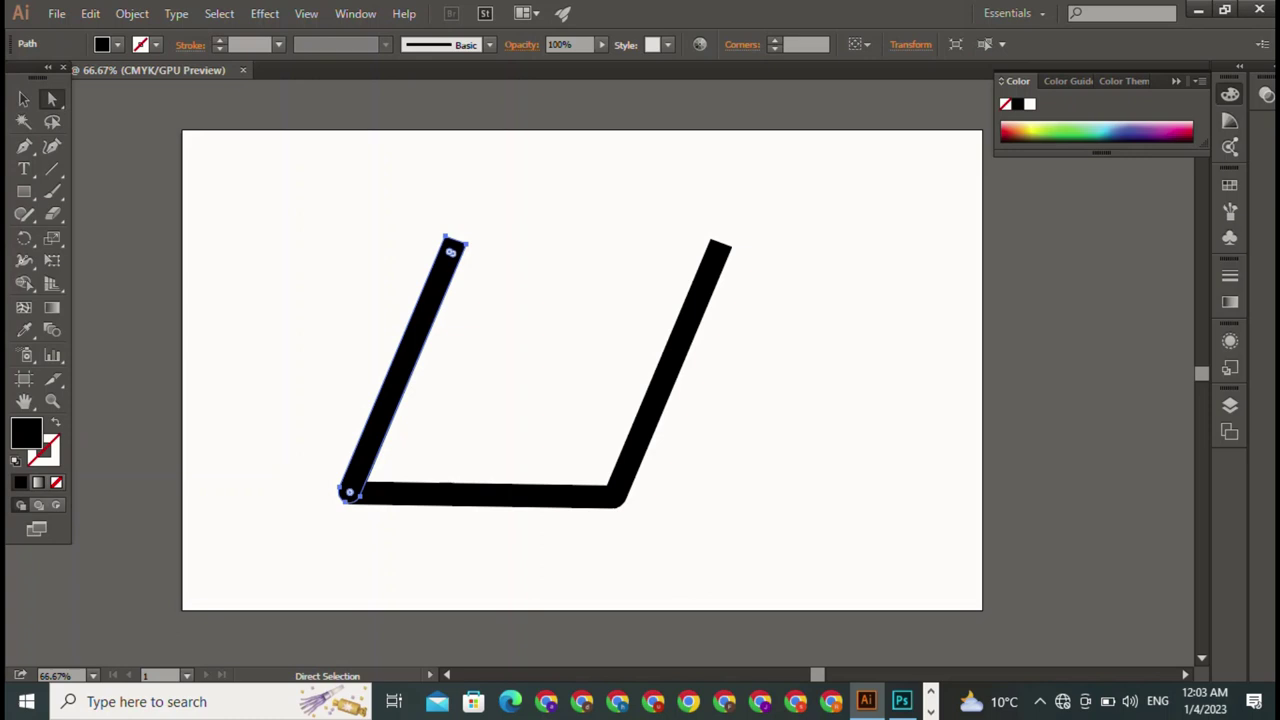
click(458, 246)
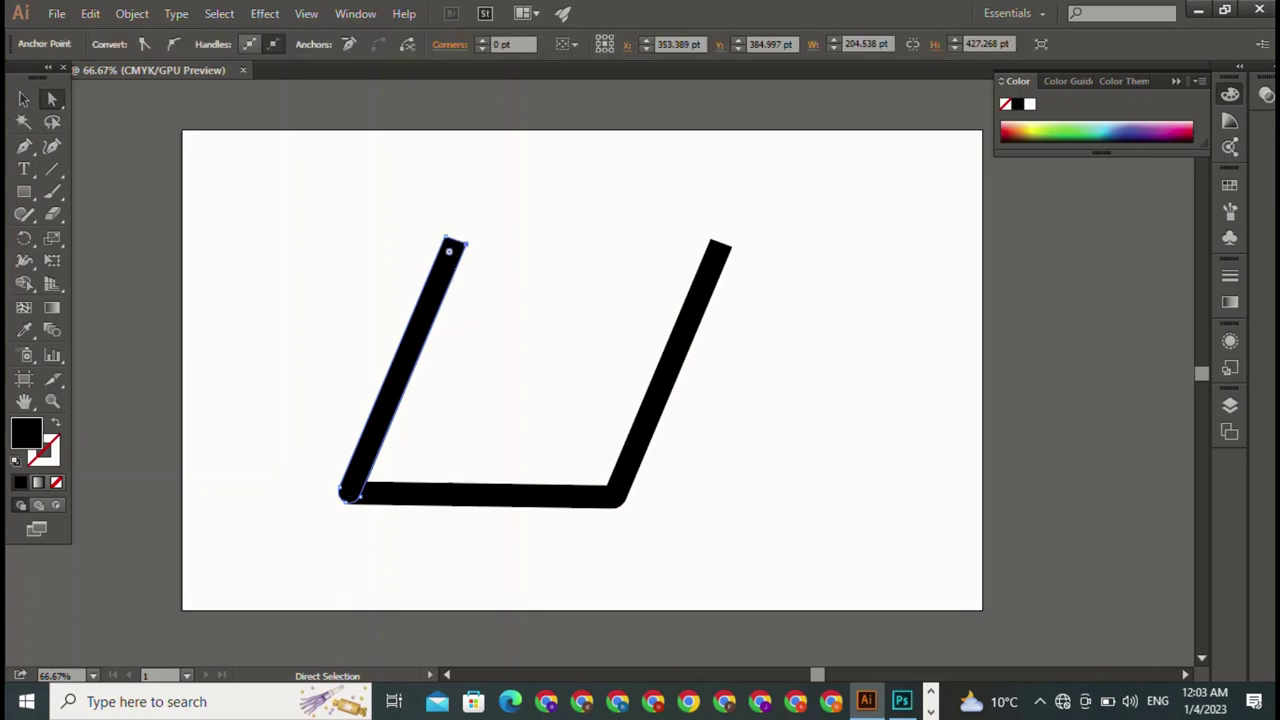
drag(449, 251, 440, 258)
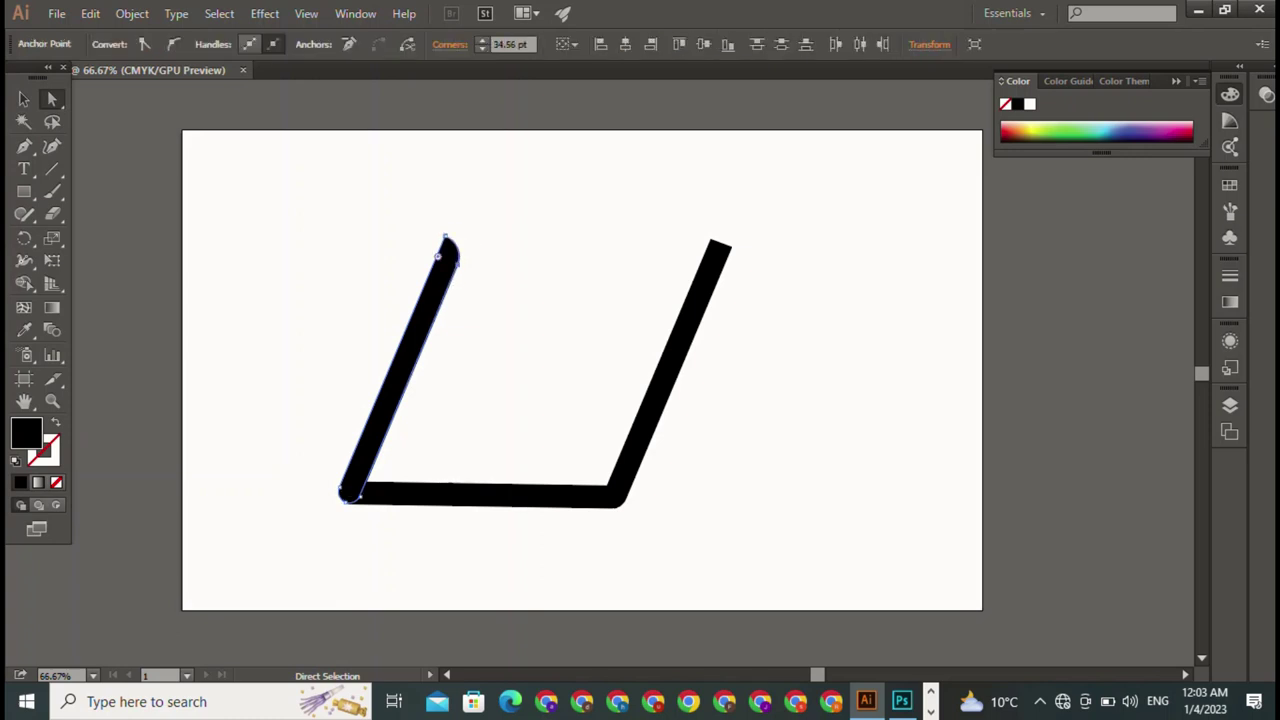
Round the right bar's top corner to about 37.56 pt and deselect everything.
click(600, 508)
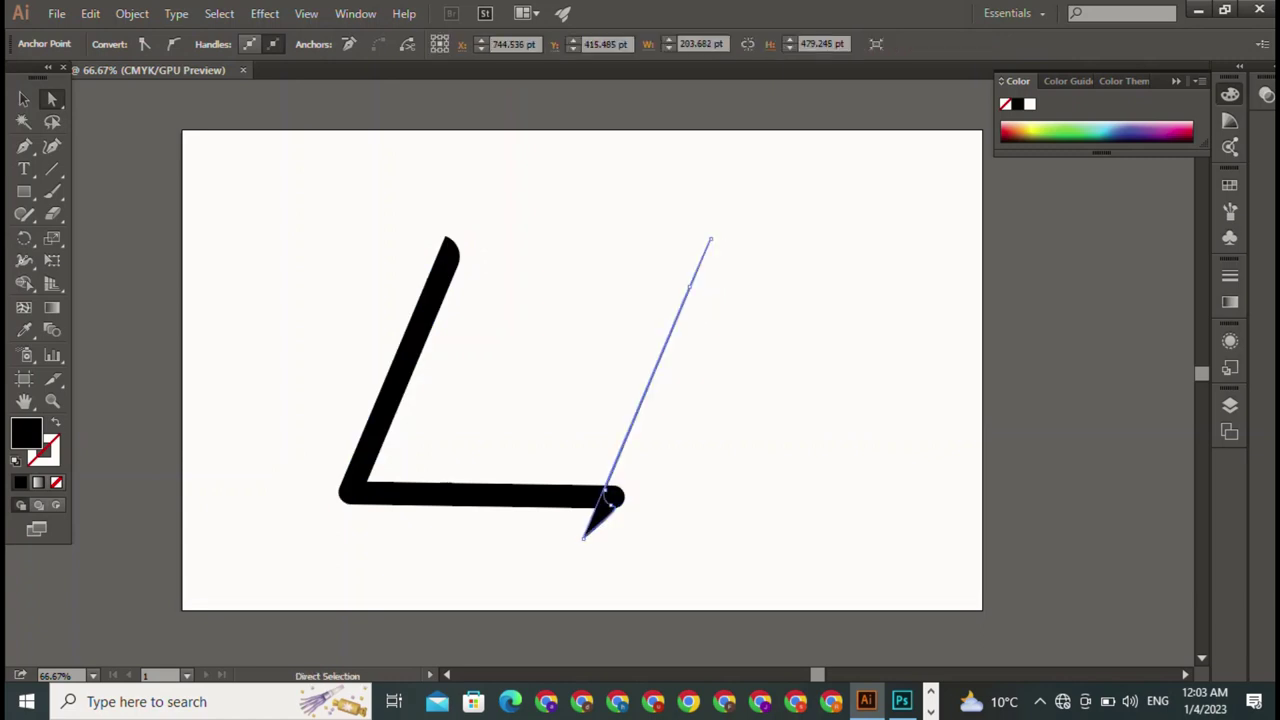
click(612, 498)
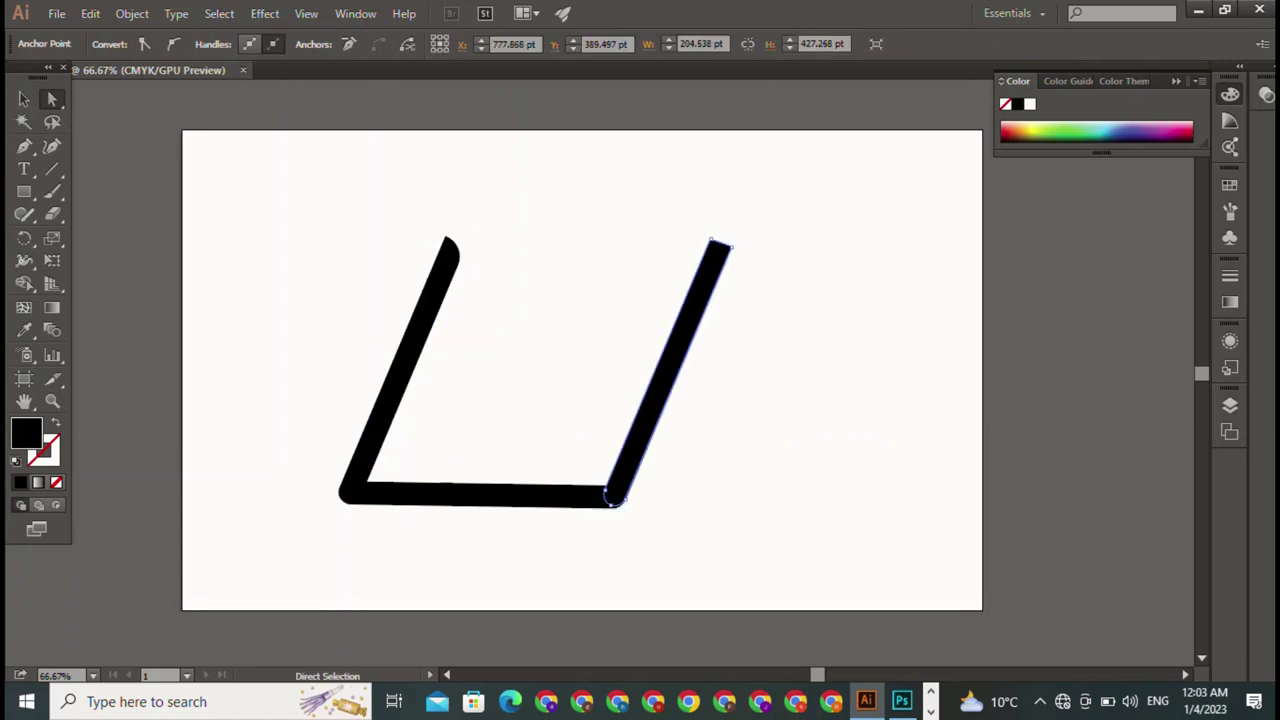
drag(730, 255, 723, 268)
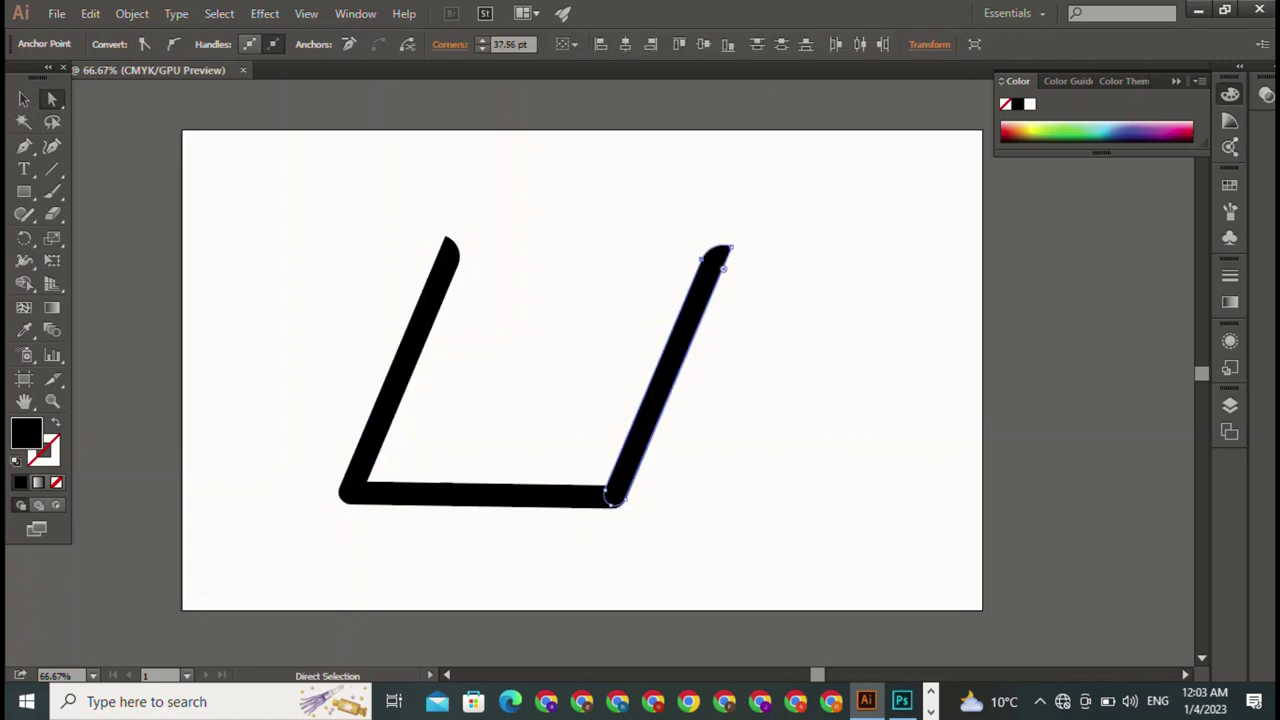
click(24, 98)
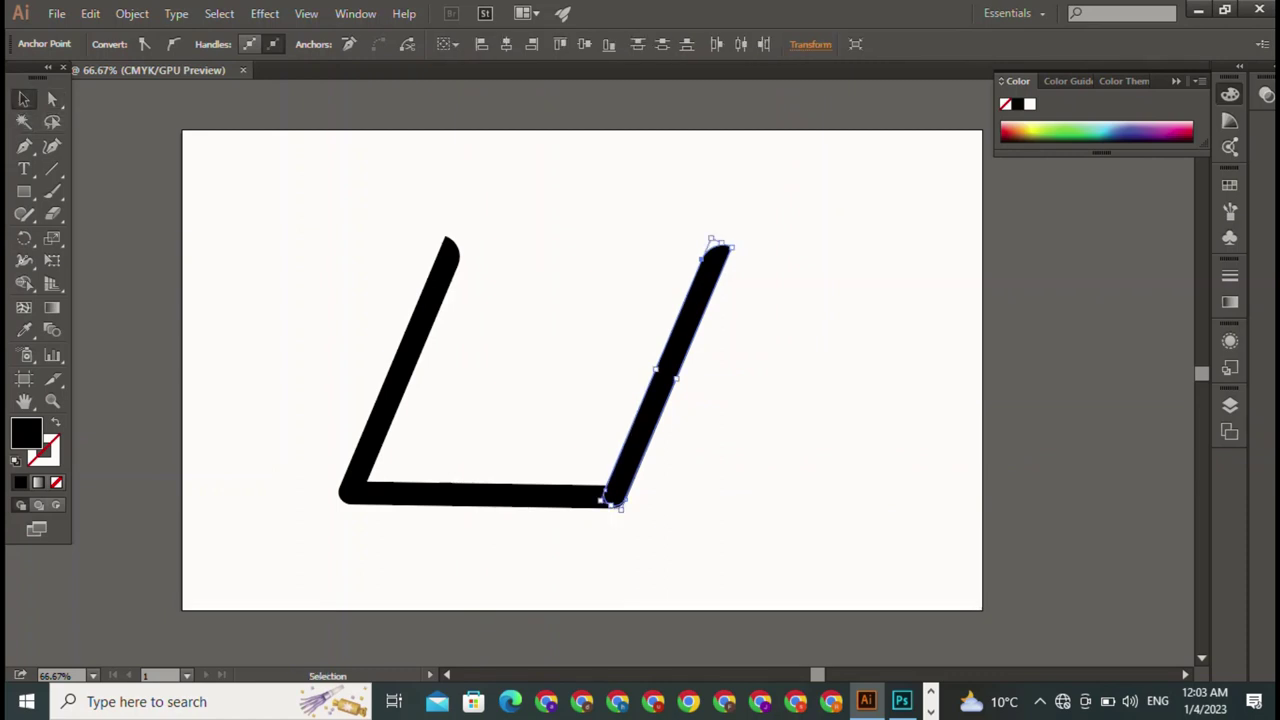
key(ctrl+shift+a)
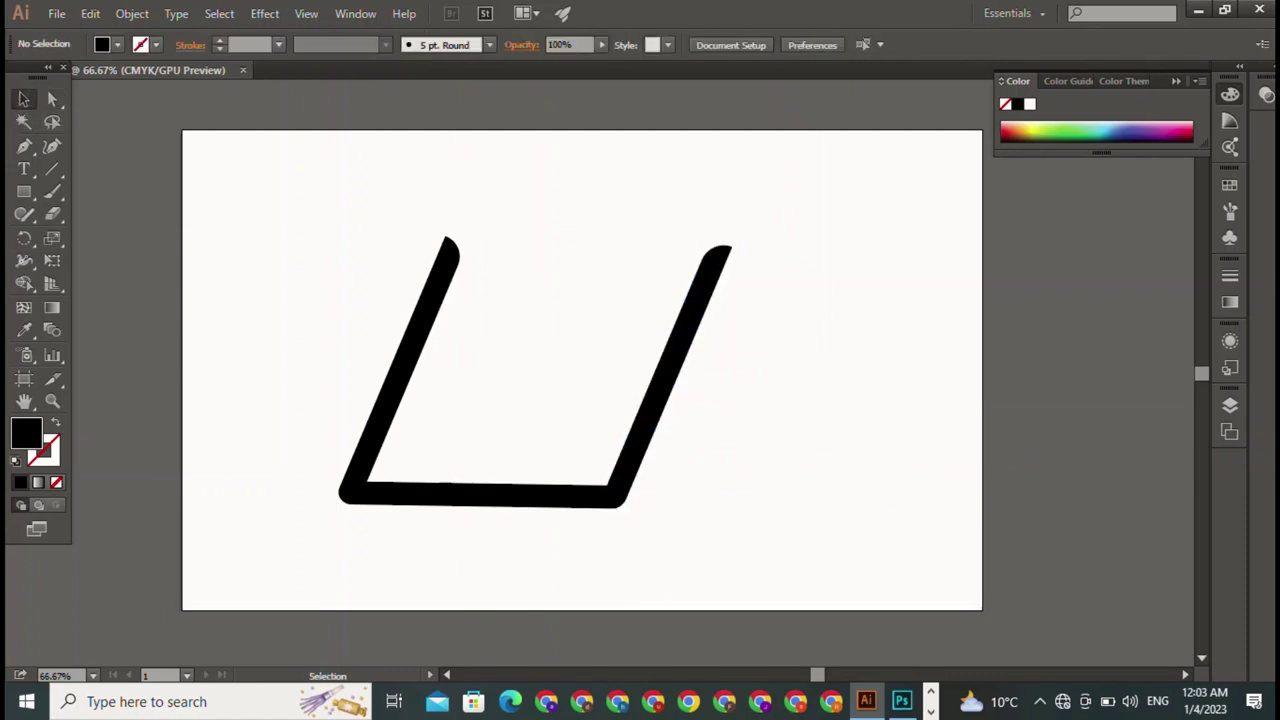
Type the text 'AI' and set its font to Magneto Bold.
click(24, 168)
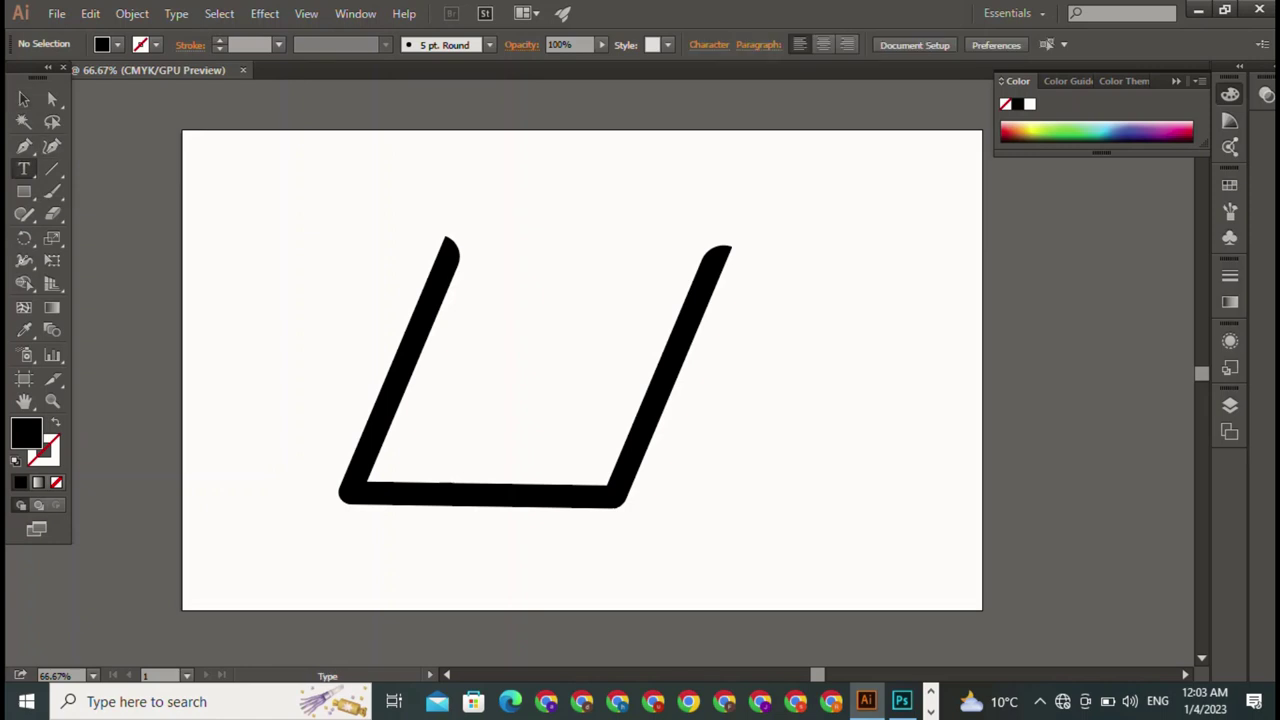
text(A)
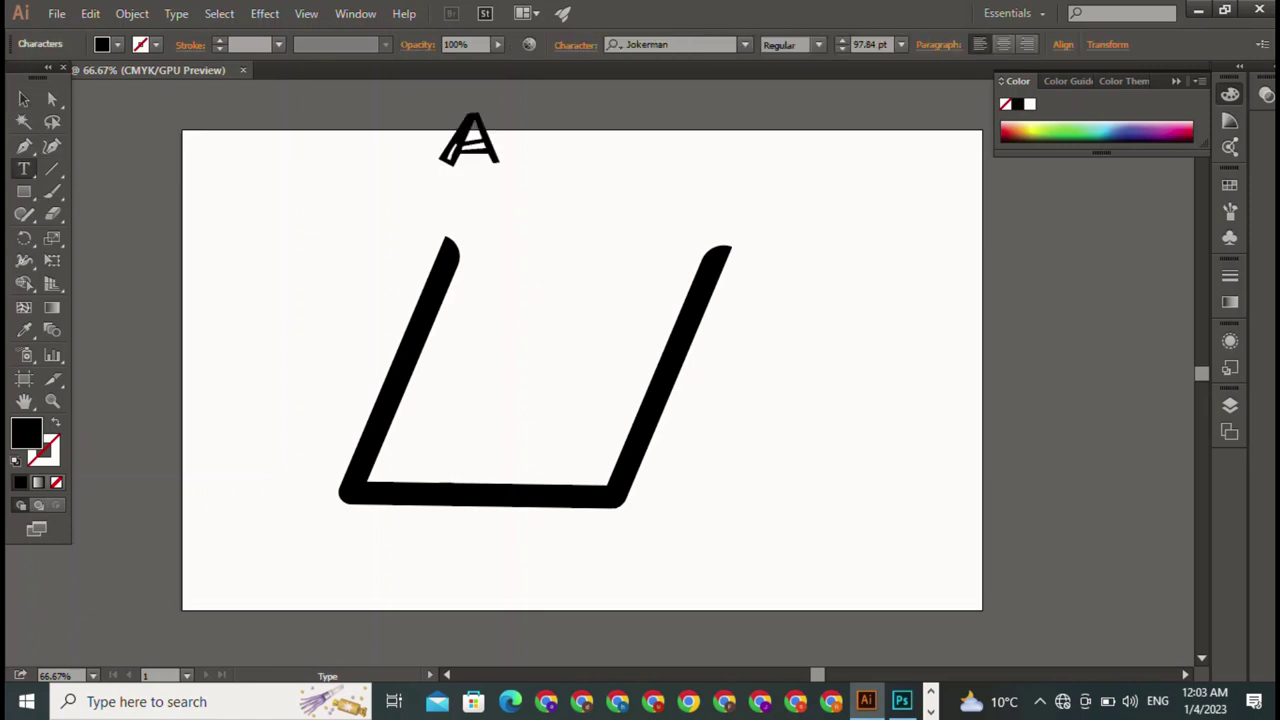
text(I)
key(Escape)
click(744, 44)
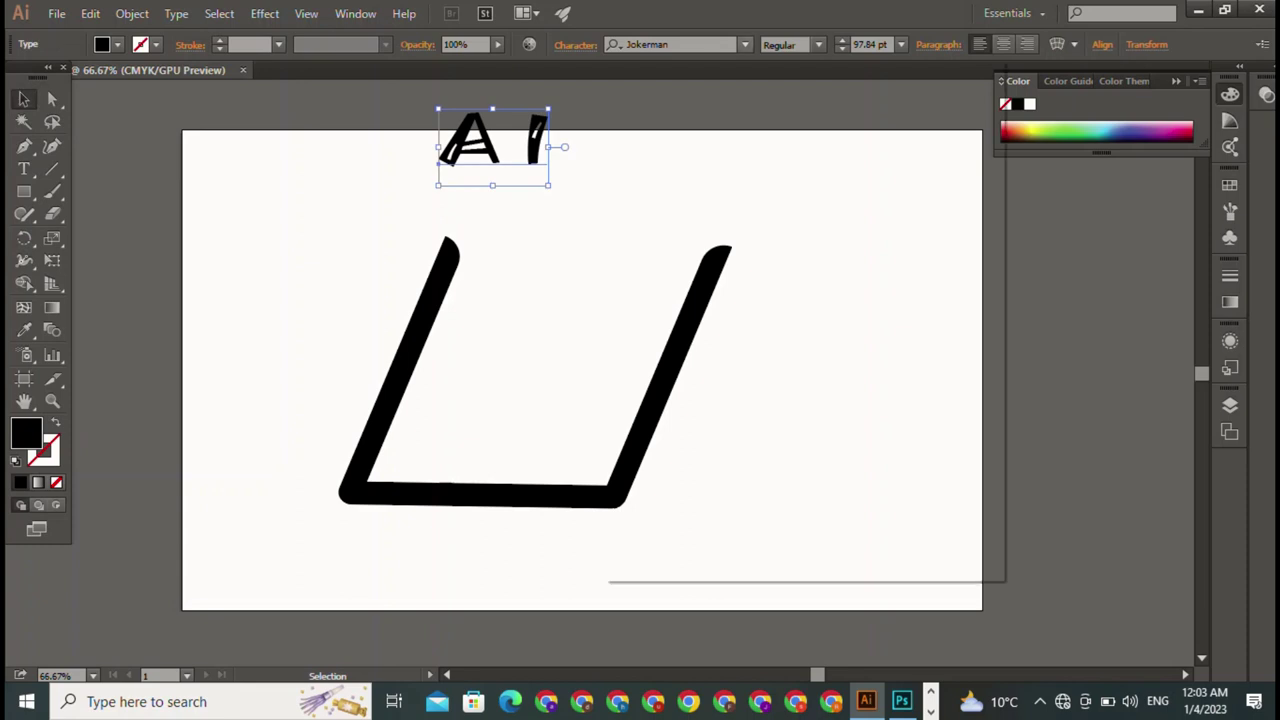
key(Up)
key(Return)
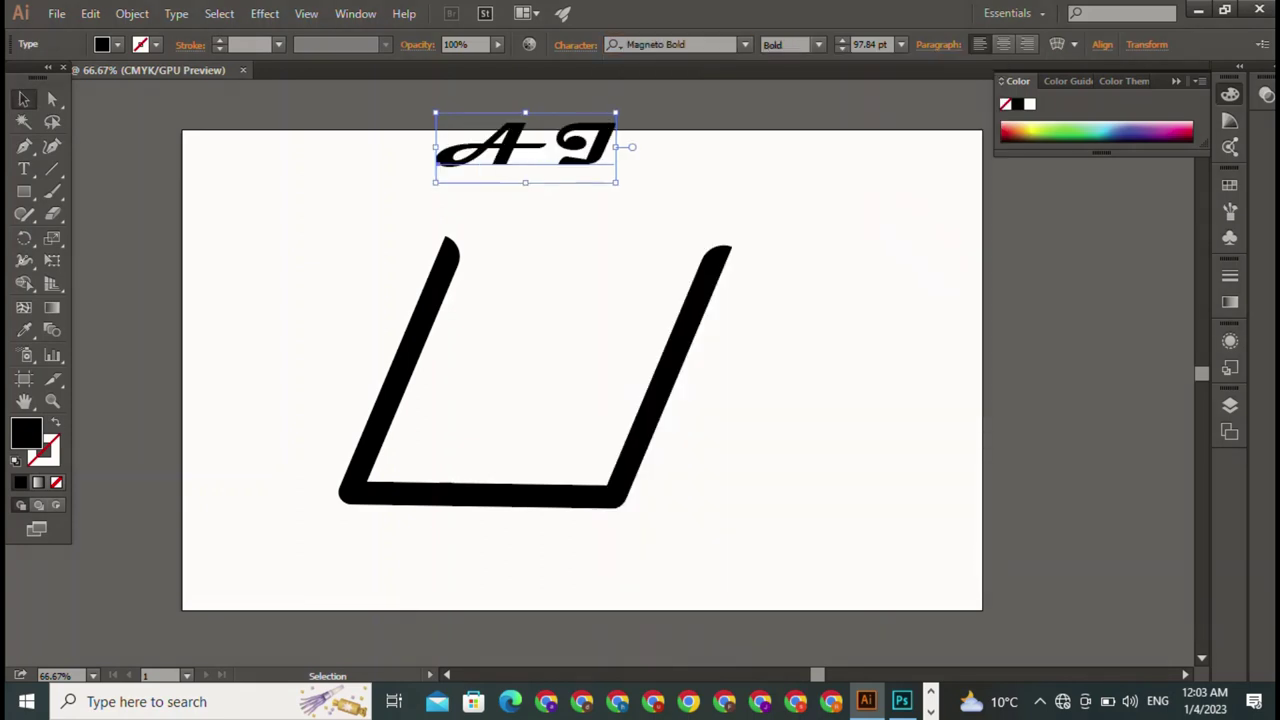
Move the 'AI' text into the frame's bottom, enlarge it to 173.5 pt and narrow it.
drag(525, 147, 490, 450)
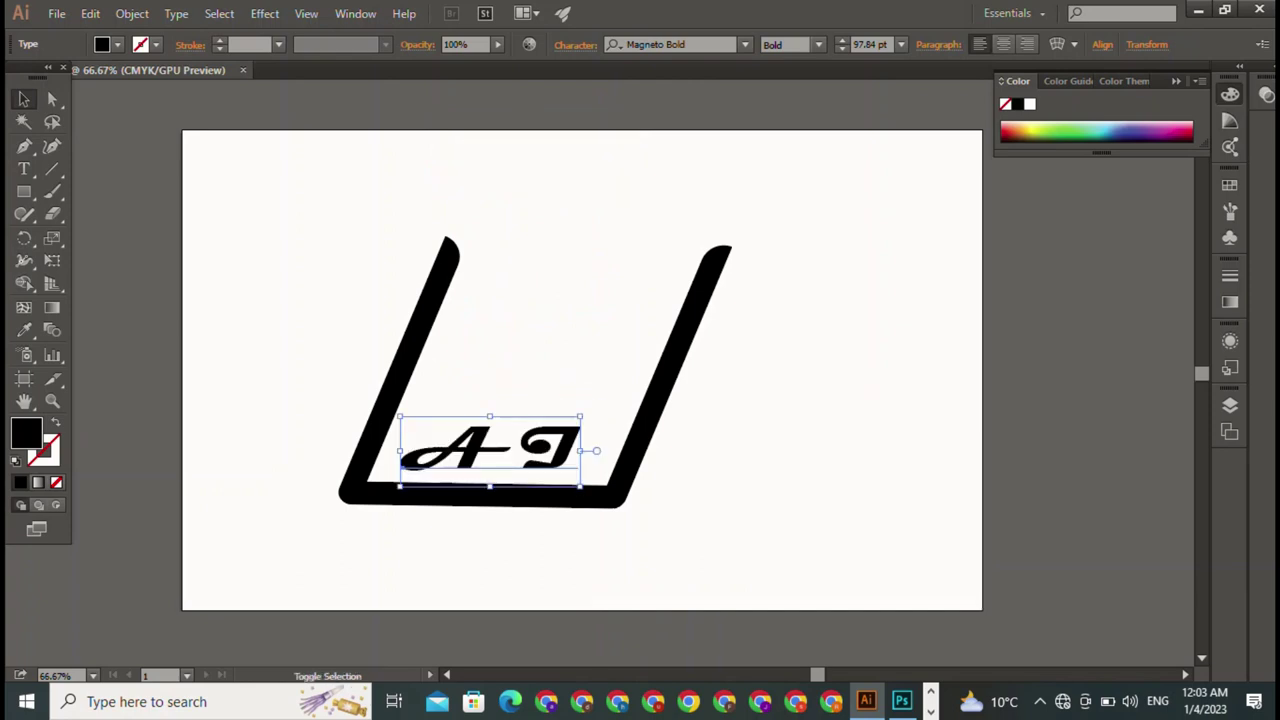
drag(580, 417, 718, 362)
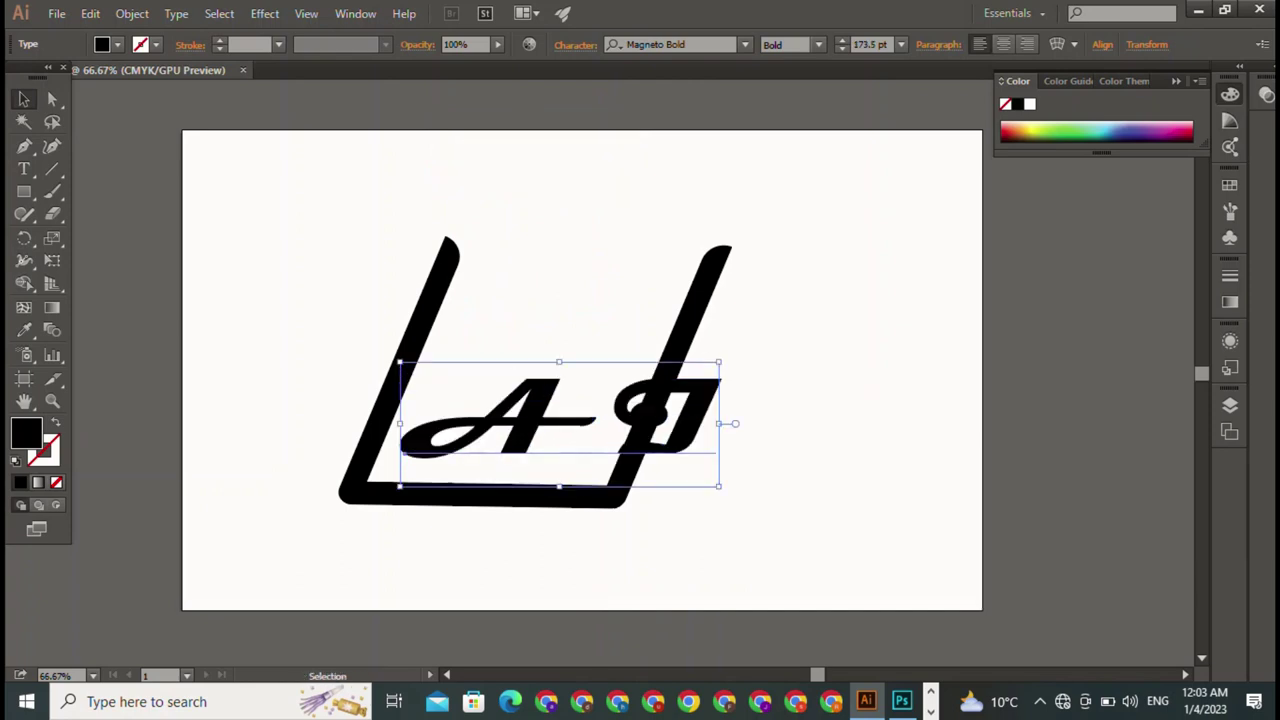
drag(735, 423, 622, 423)
click(250, 330)
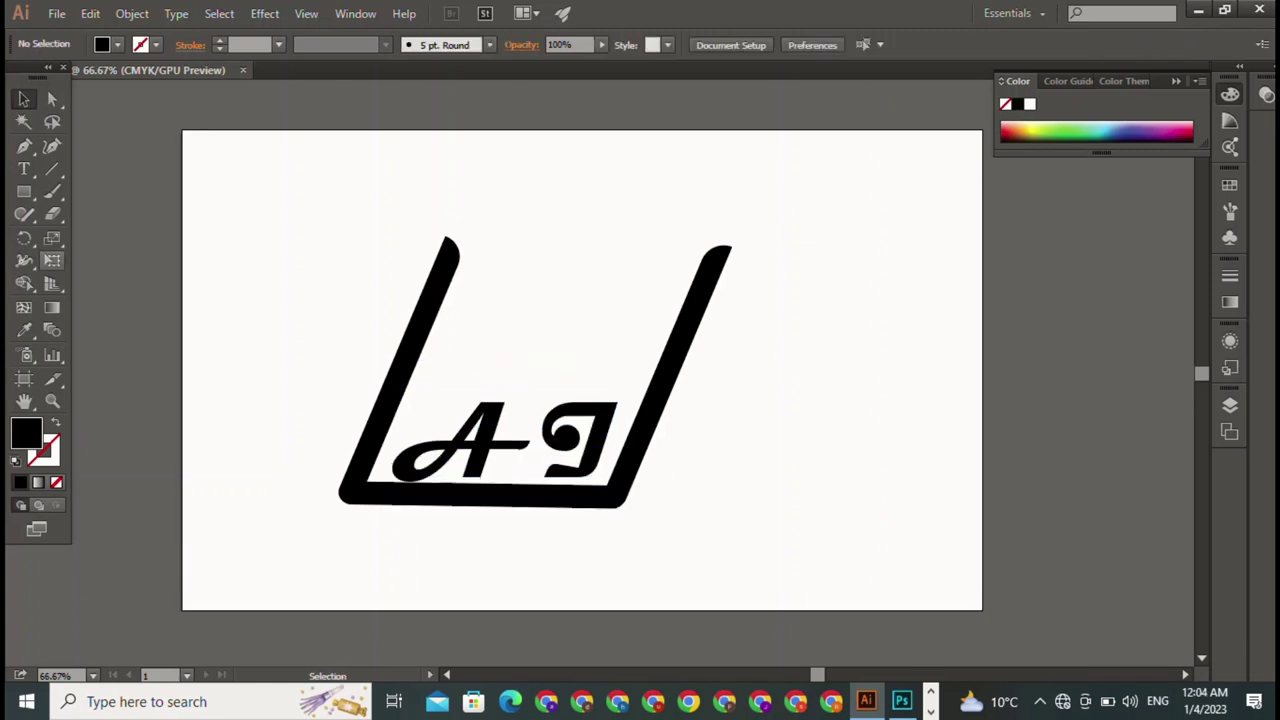
Drag the left slanted bar's top anchor down so it sits below the right bar's top.
click(400, 370)
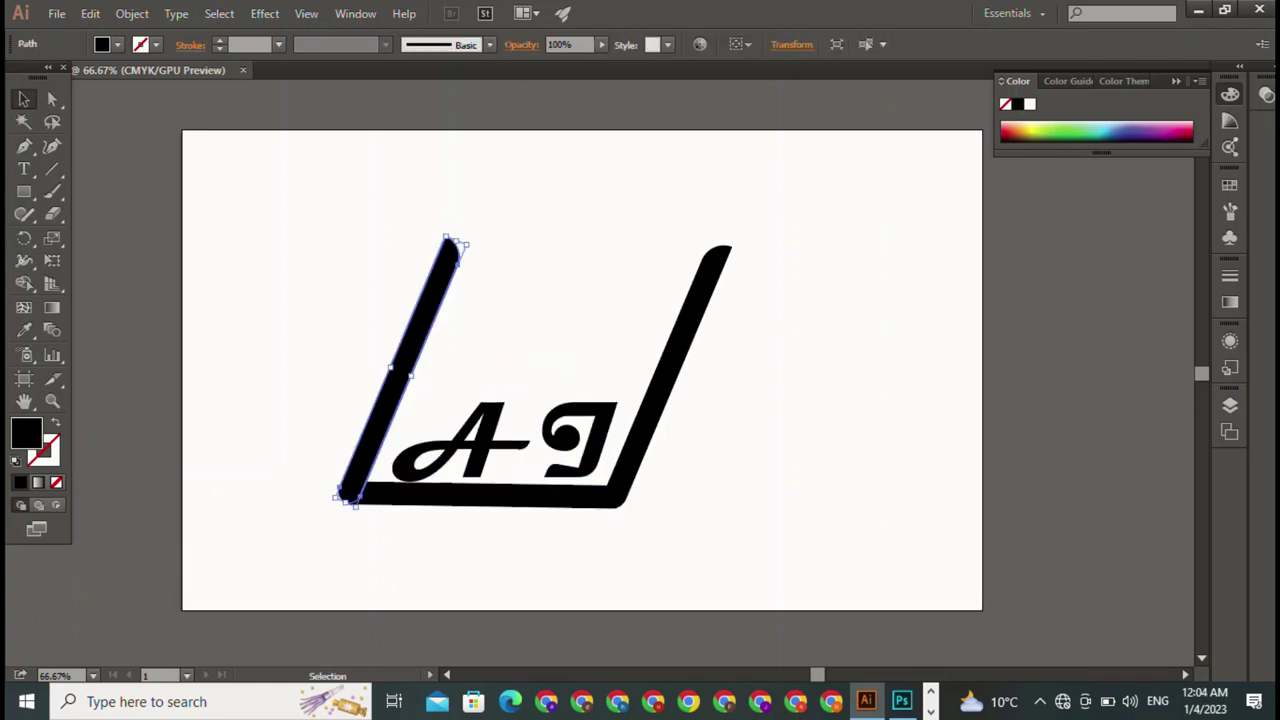
key(ctrl+shift+a)
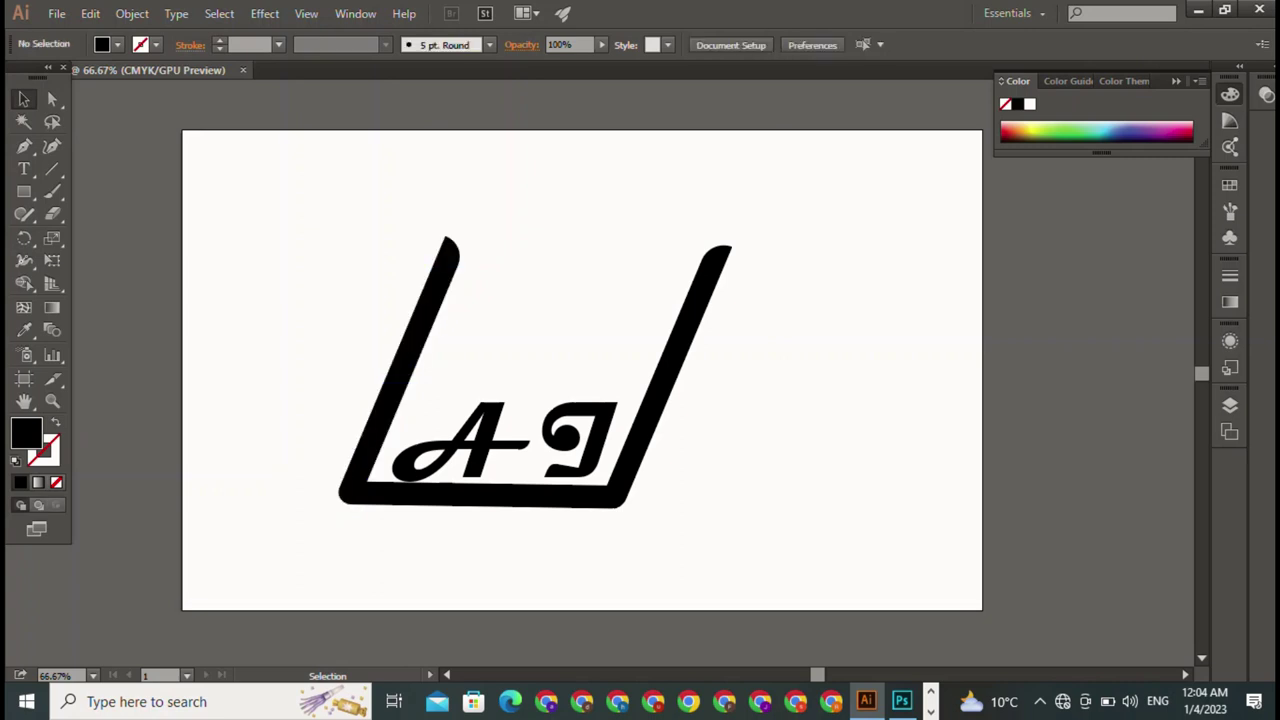
key(ctrl+z)
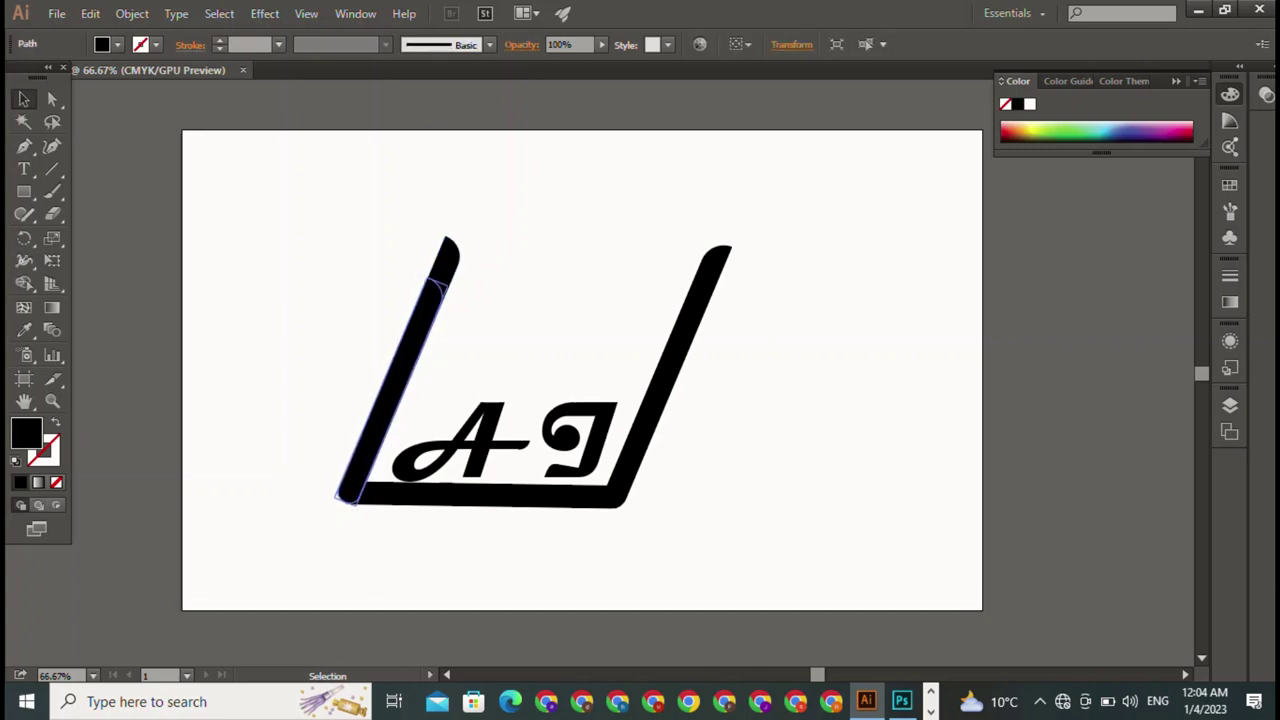
drag(452, 248, 430, 310)
click(500, 330)
click(648, 405)
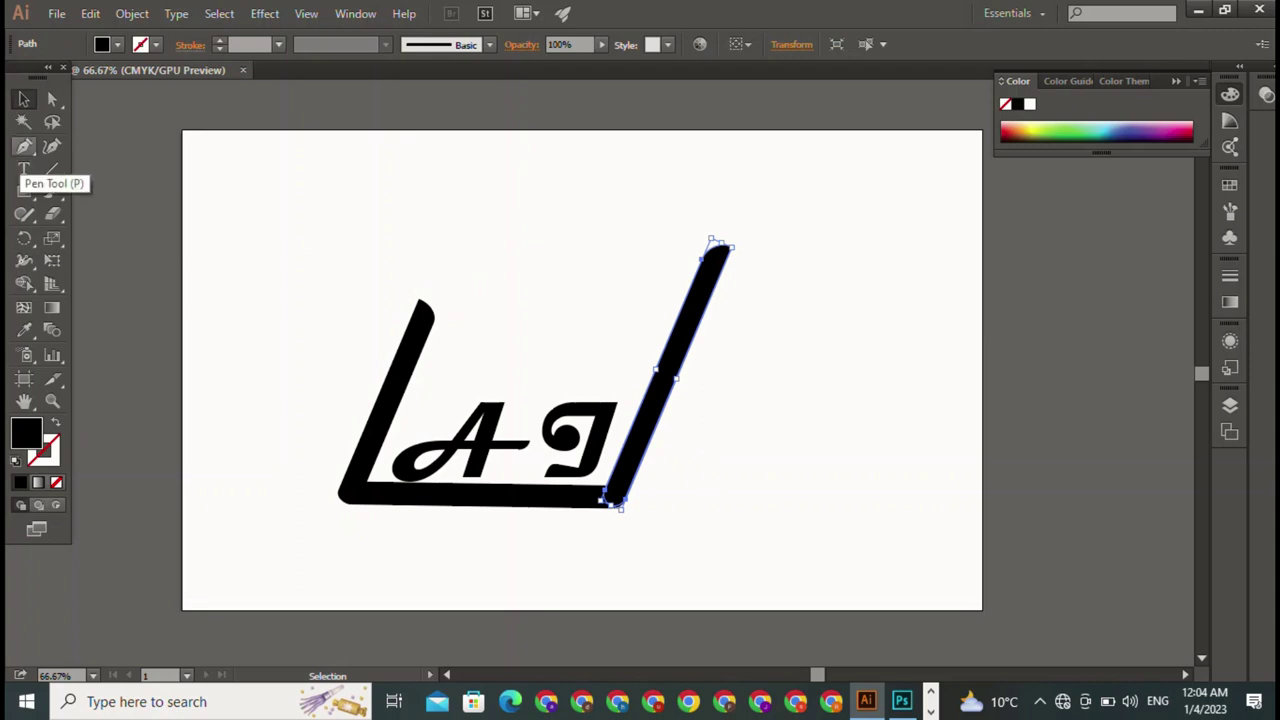
Deselect the right slanted bar, leaving the frame unchanged.
click(24, 147)
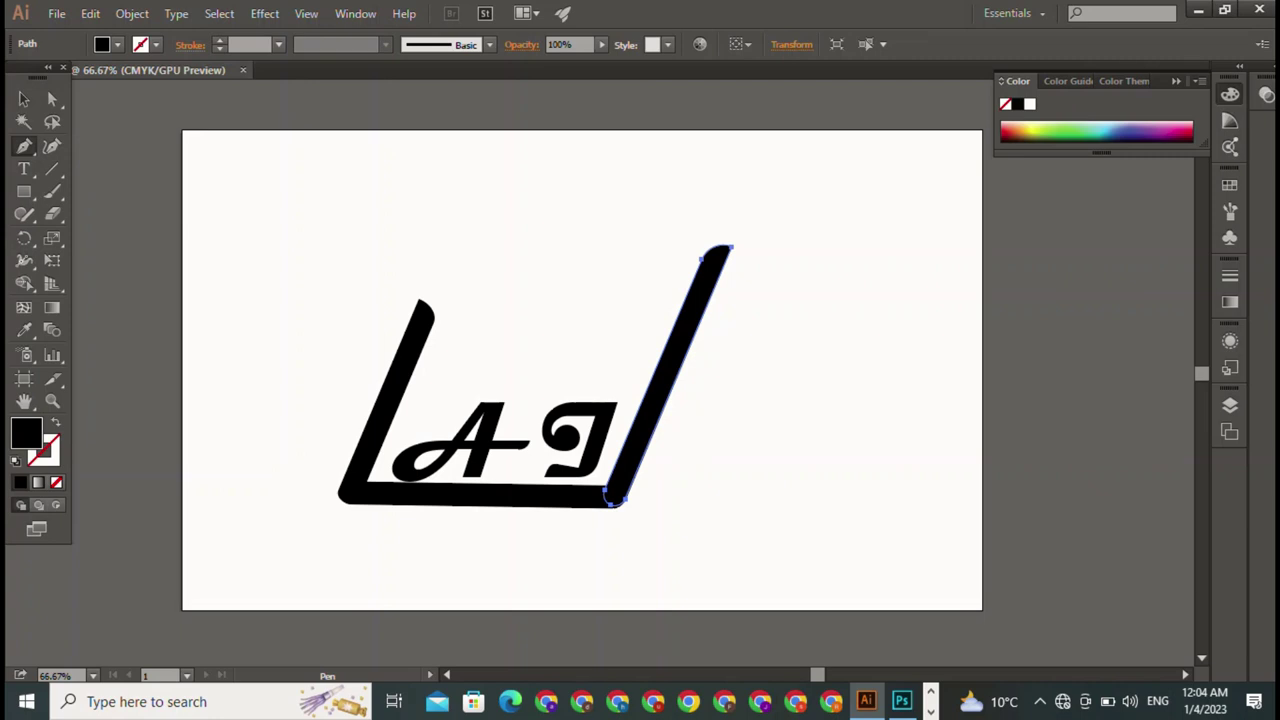
click(24, 98)
key(ctrl+shift+a)
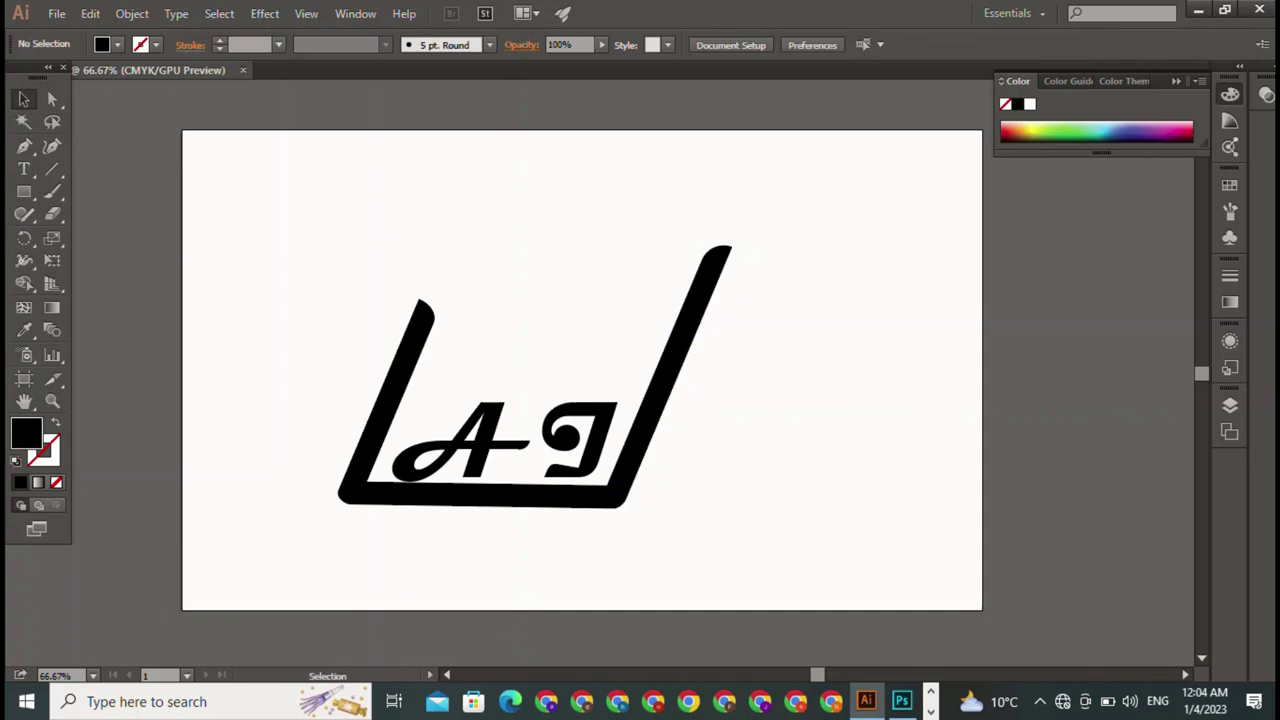
click(24, 169)
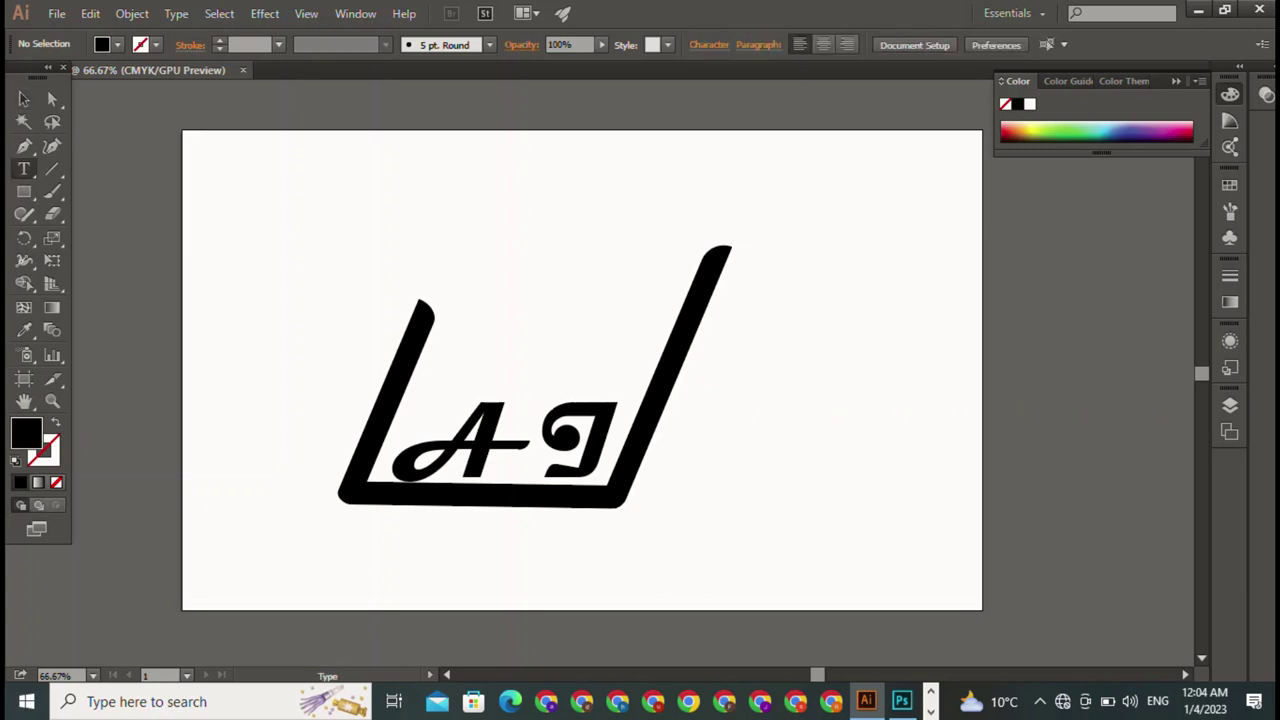
Draw a straight horizontal path under the frame's bottom bar with the Pen tool.
click(24, 146)
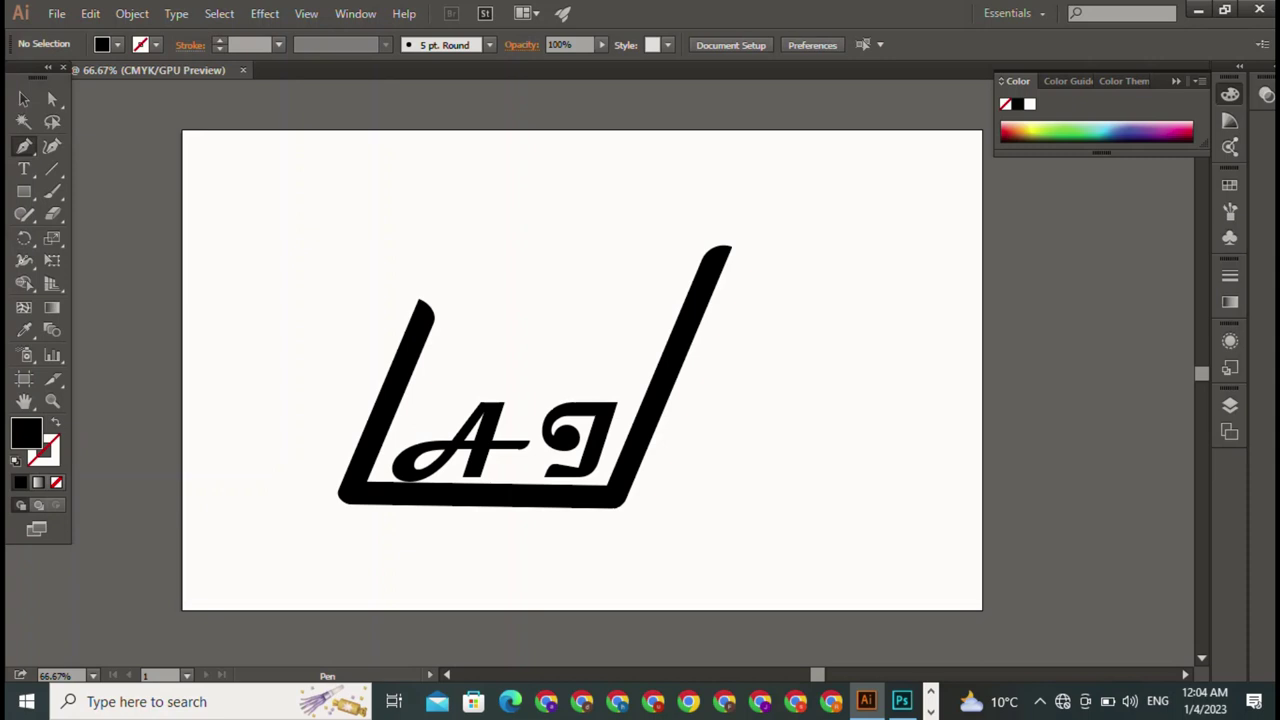
click(344, 511)
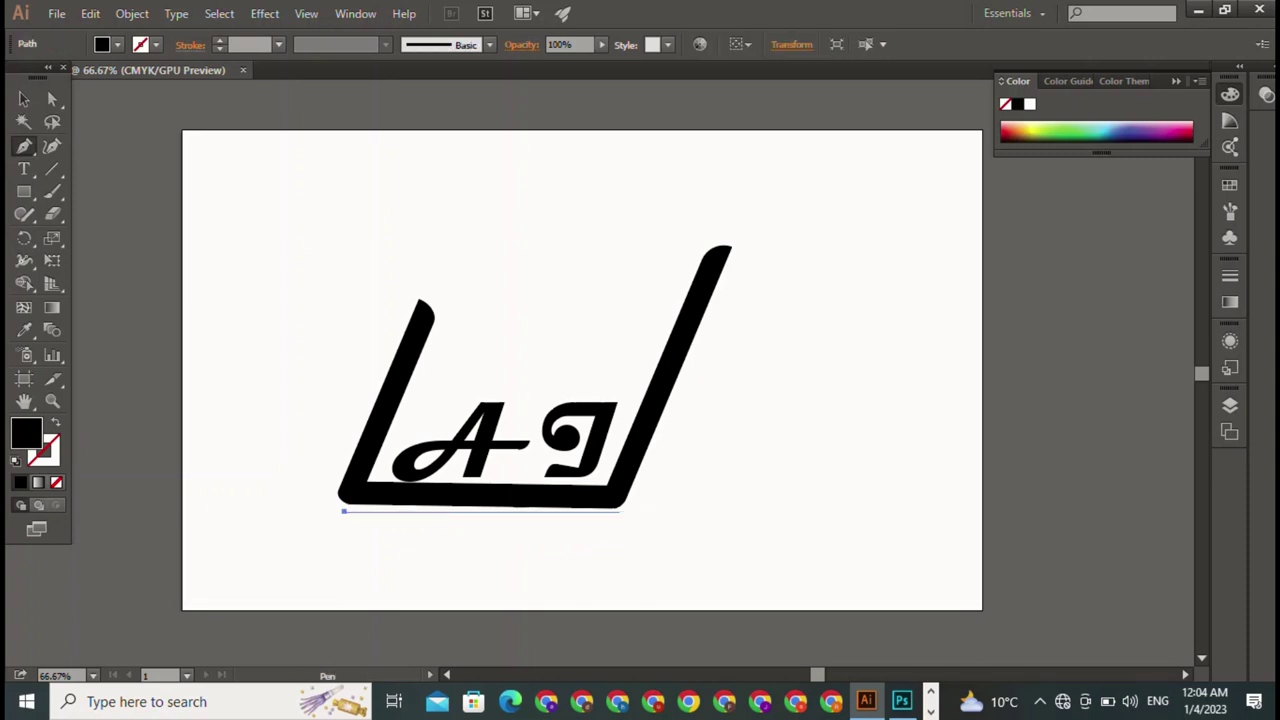
click(620, 511)
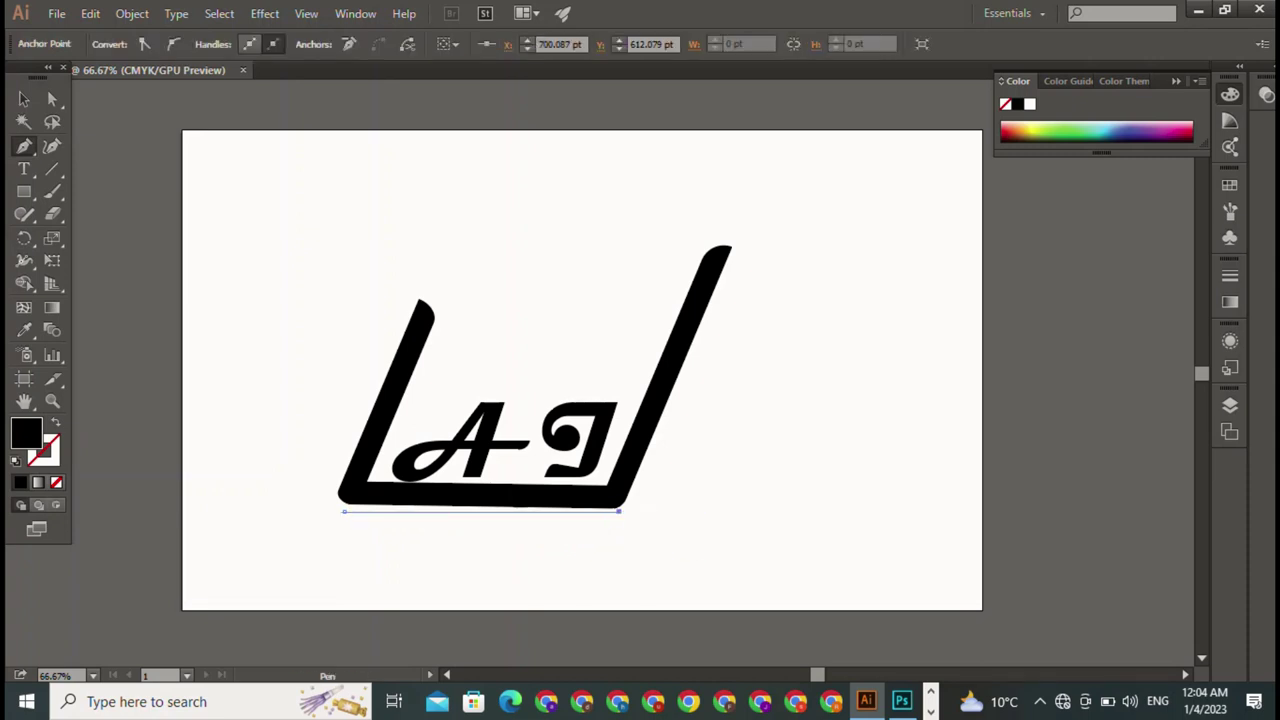
click(344, 511)
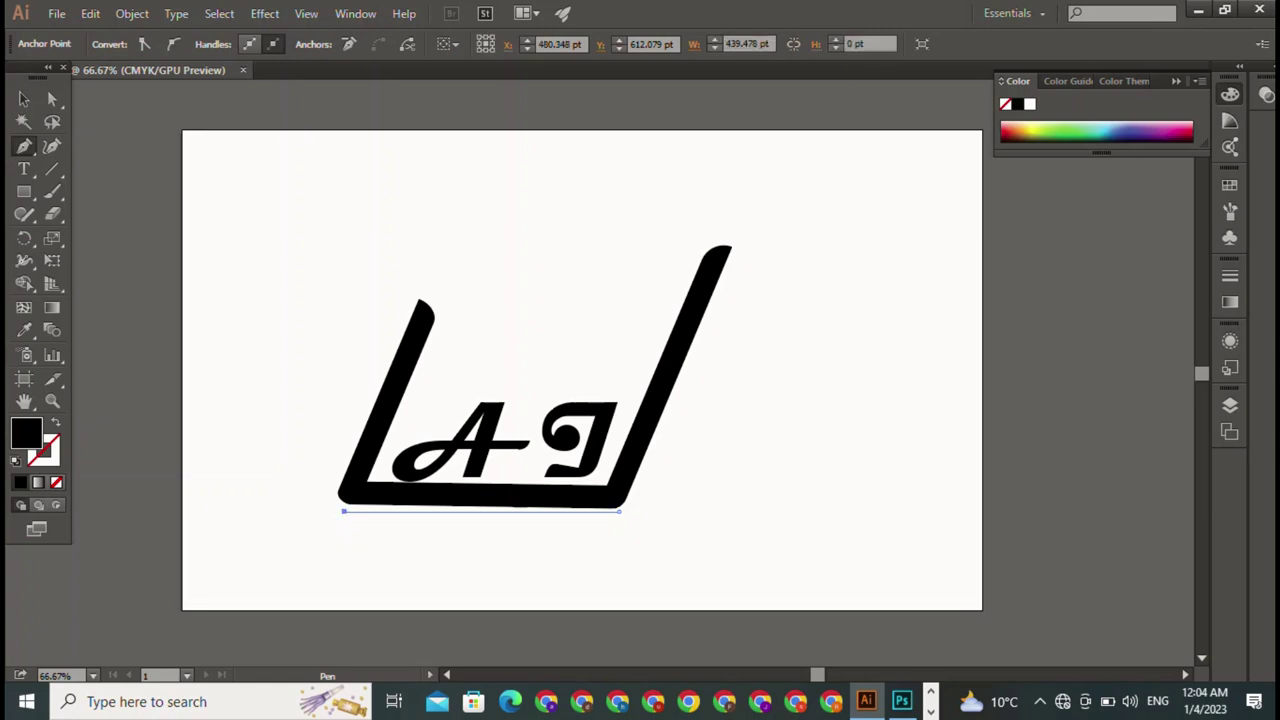
key(v)
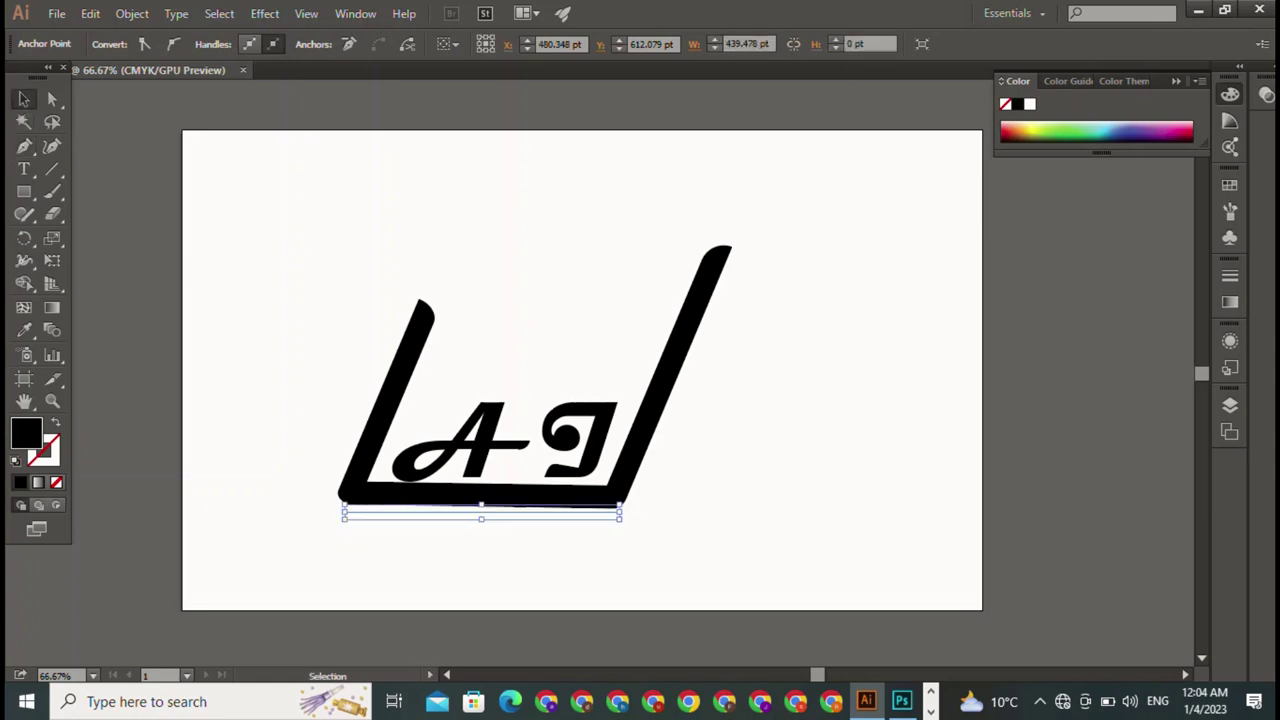
Nudge and drag the new line into position just beneath the frame's bottom bar.
key(Down)
key(Down)
key(Down)
key(Down)
key(Down)
key(Down)
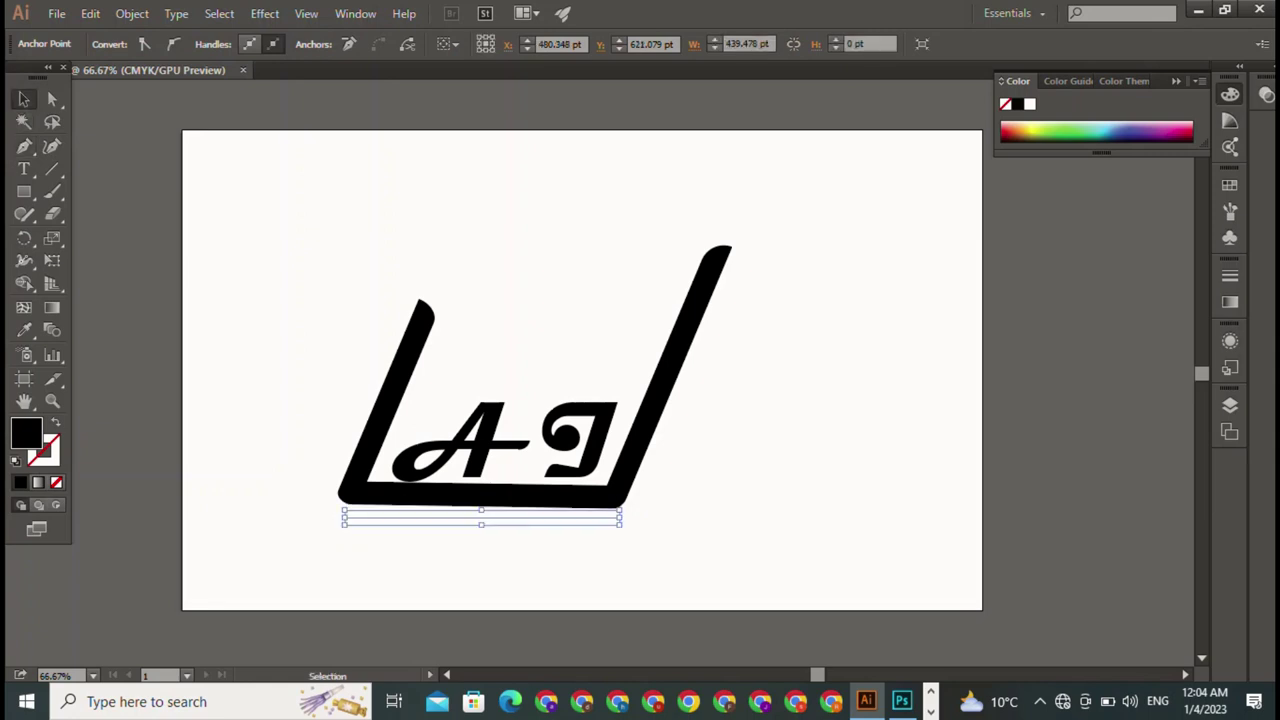
key(ctrl+shift+a)
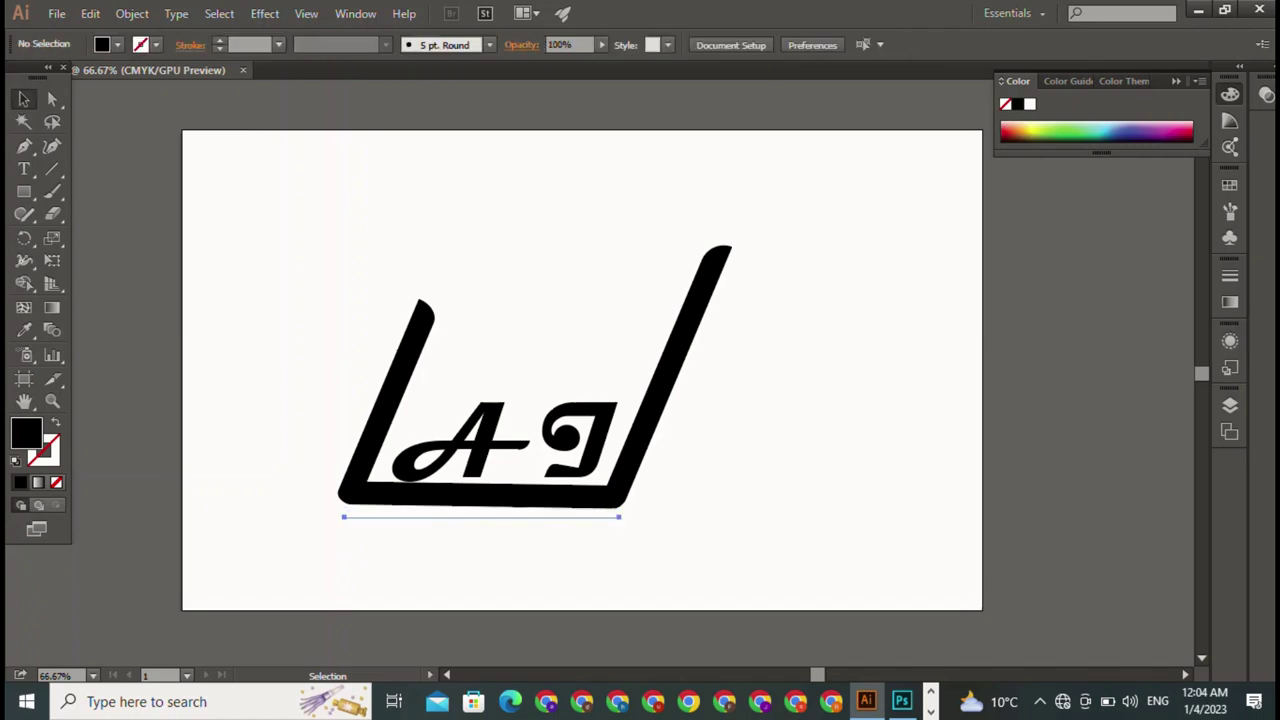
drag(480, 517, 480, 513)
key(ctrl+shift+a)
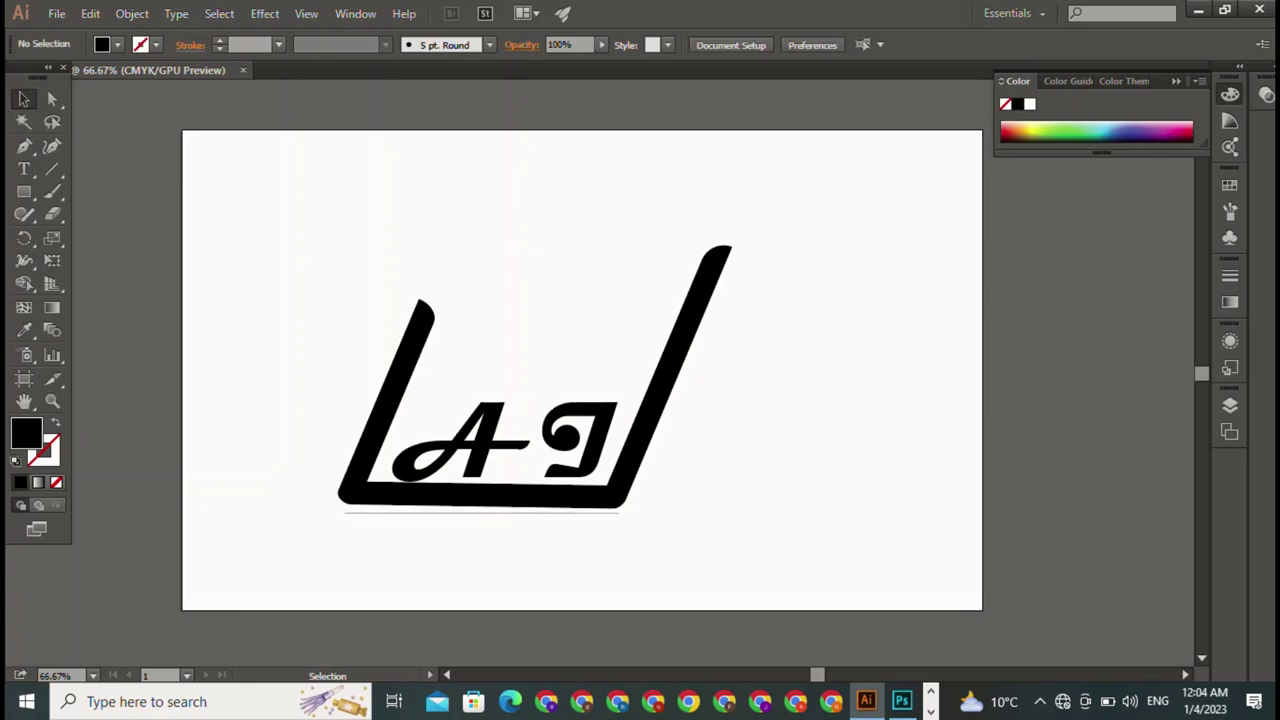
click(480, 513)
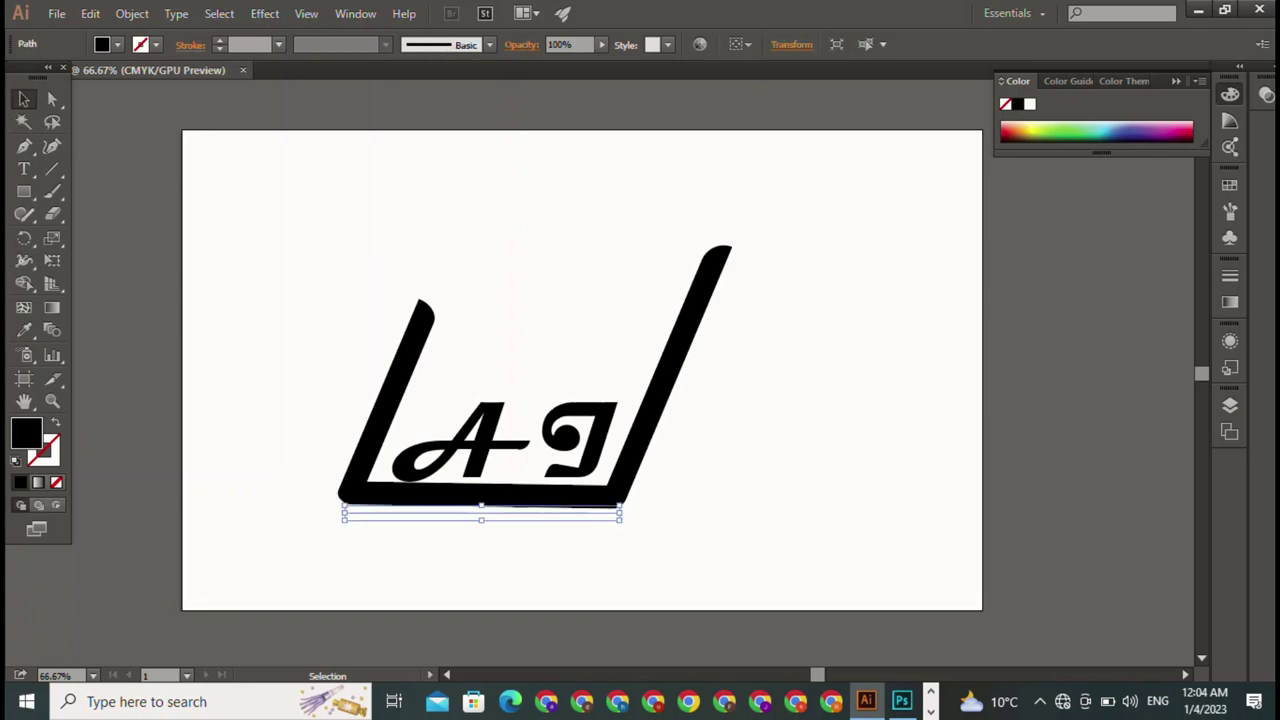
key(shift+Down)
key(shift+Down)
key(shift+Down)
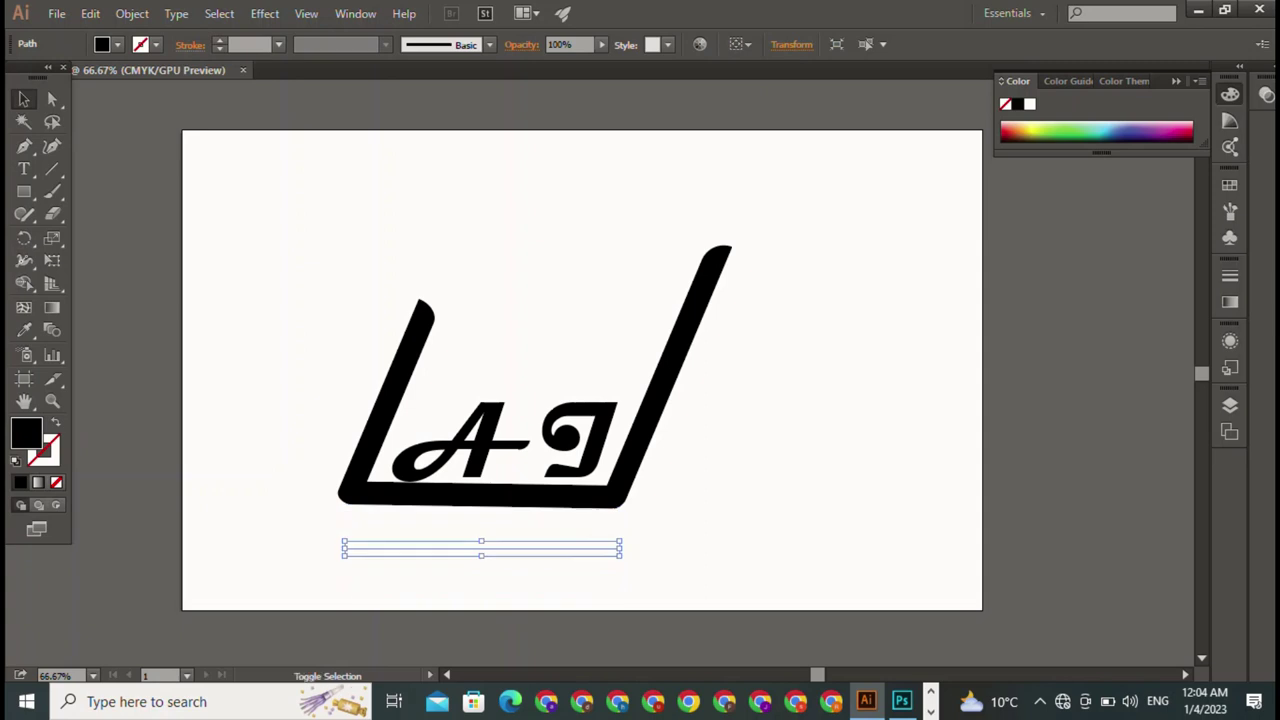
drag(154, 520, 808, 556)
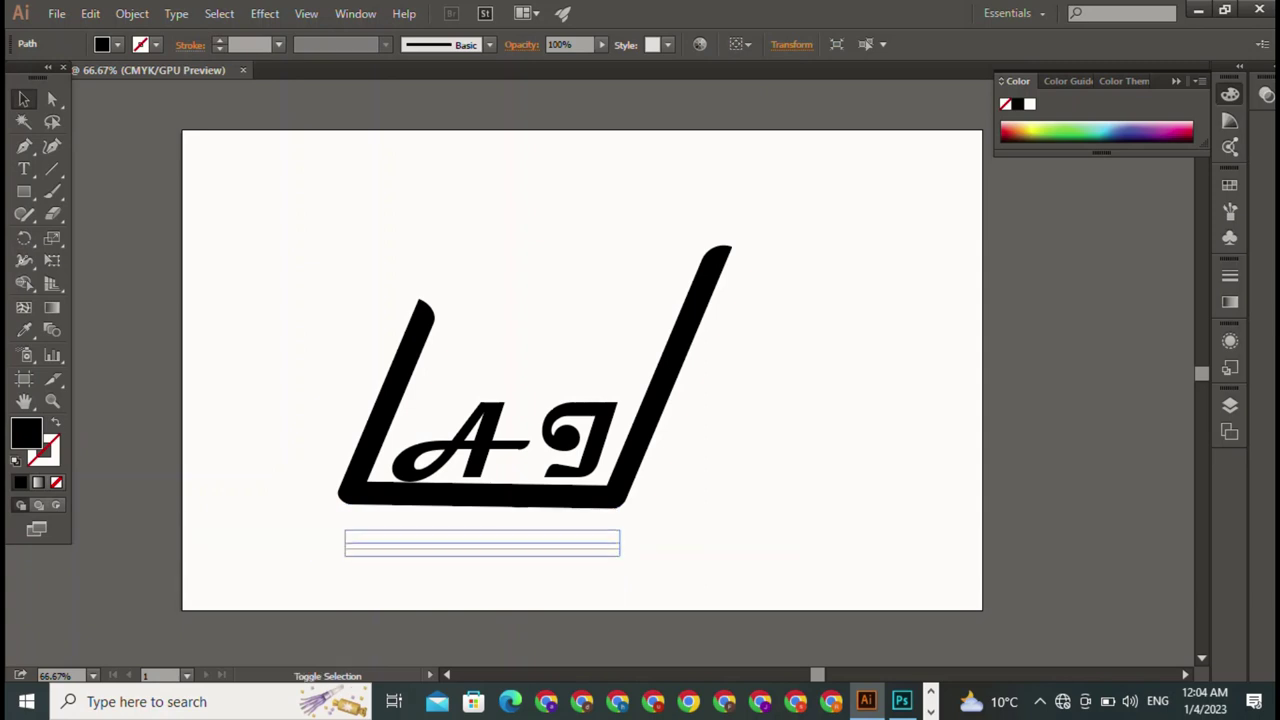
key(shift+Up)
key(shift+Up)
key(shift+Up)
click(557, 548)
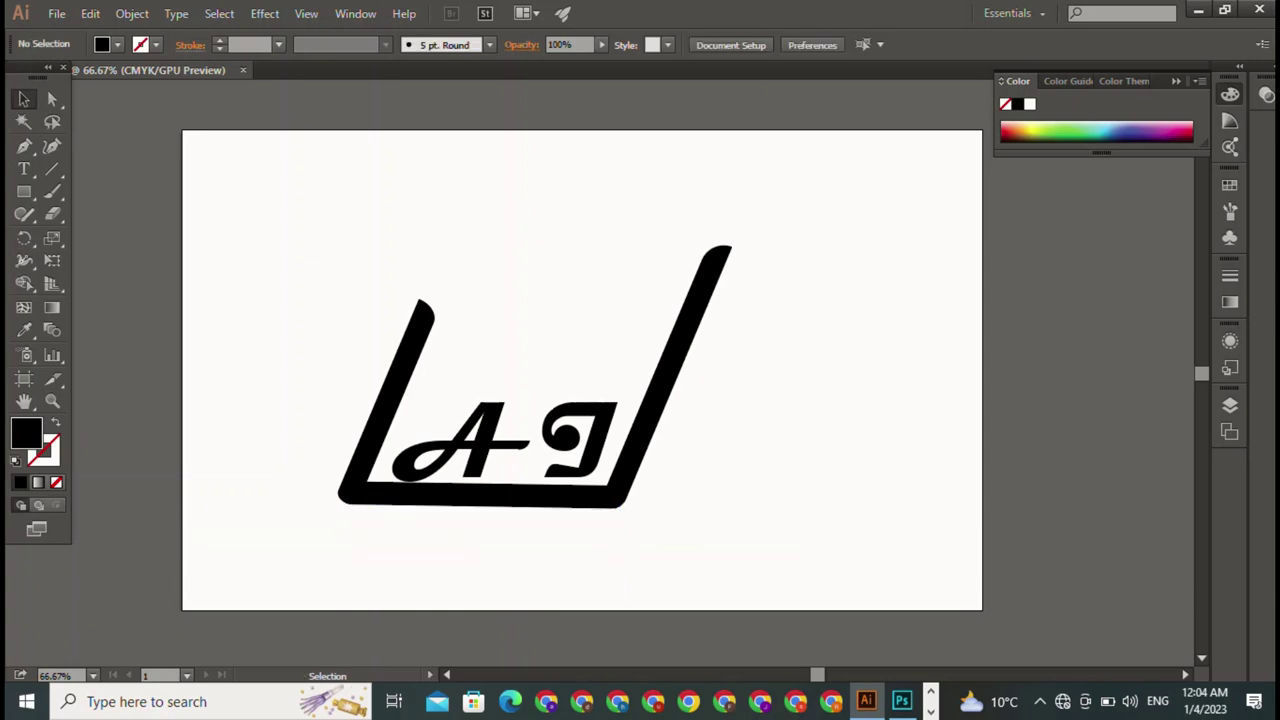
Give the line a black stroke with a 5 pt weight.
click(557, 534)
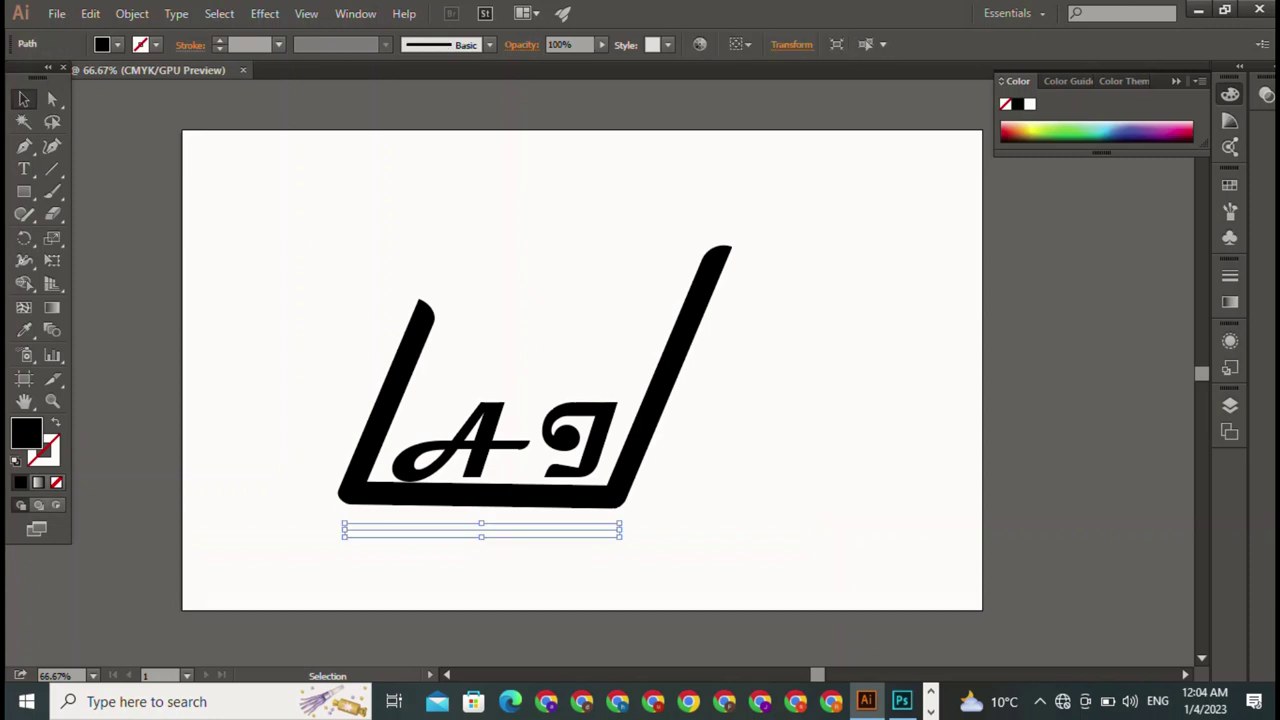
click(117, 44)
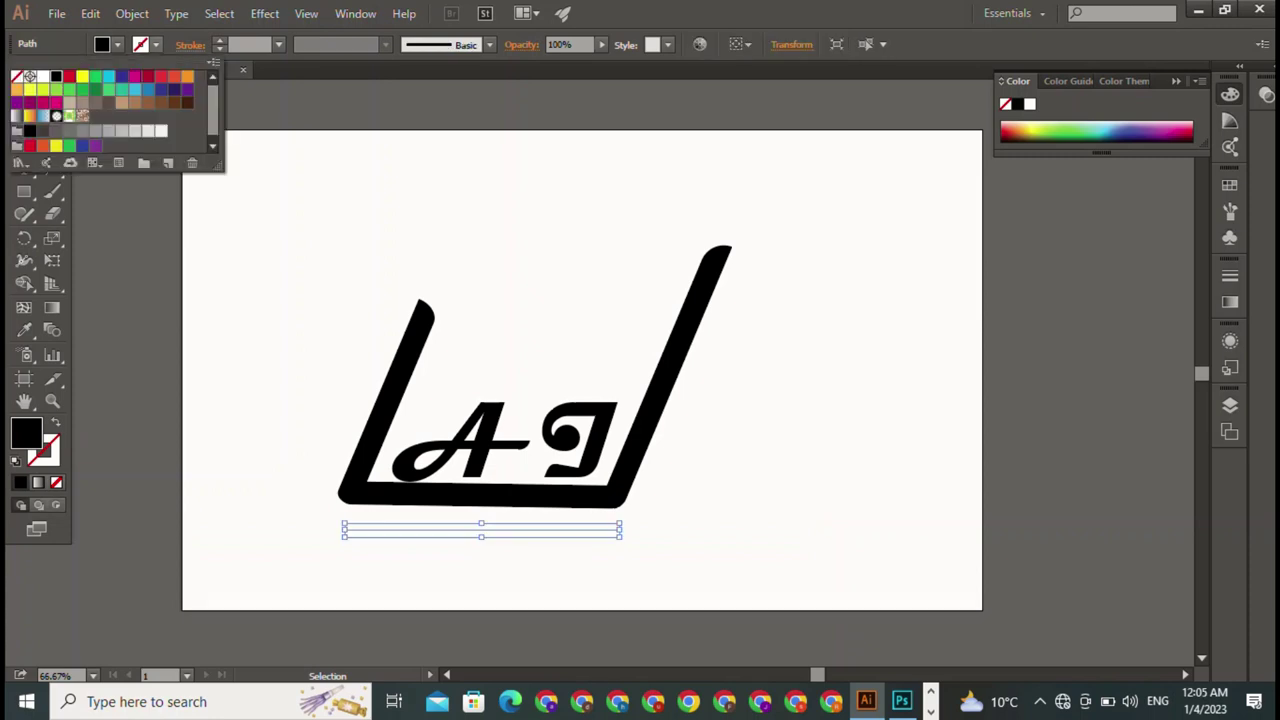
key(Escape)
click(117, 44)
click(56, 76)
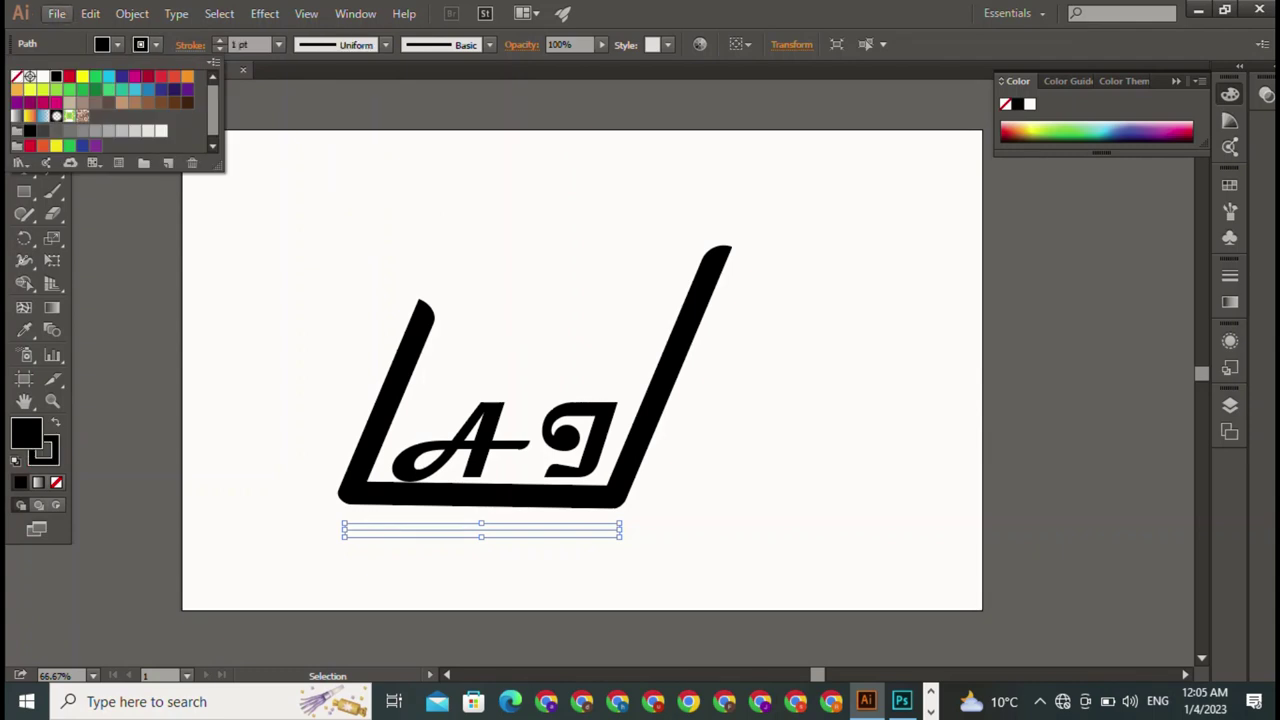
click(219, 40)
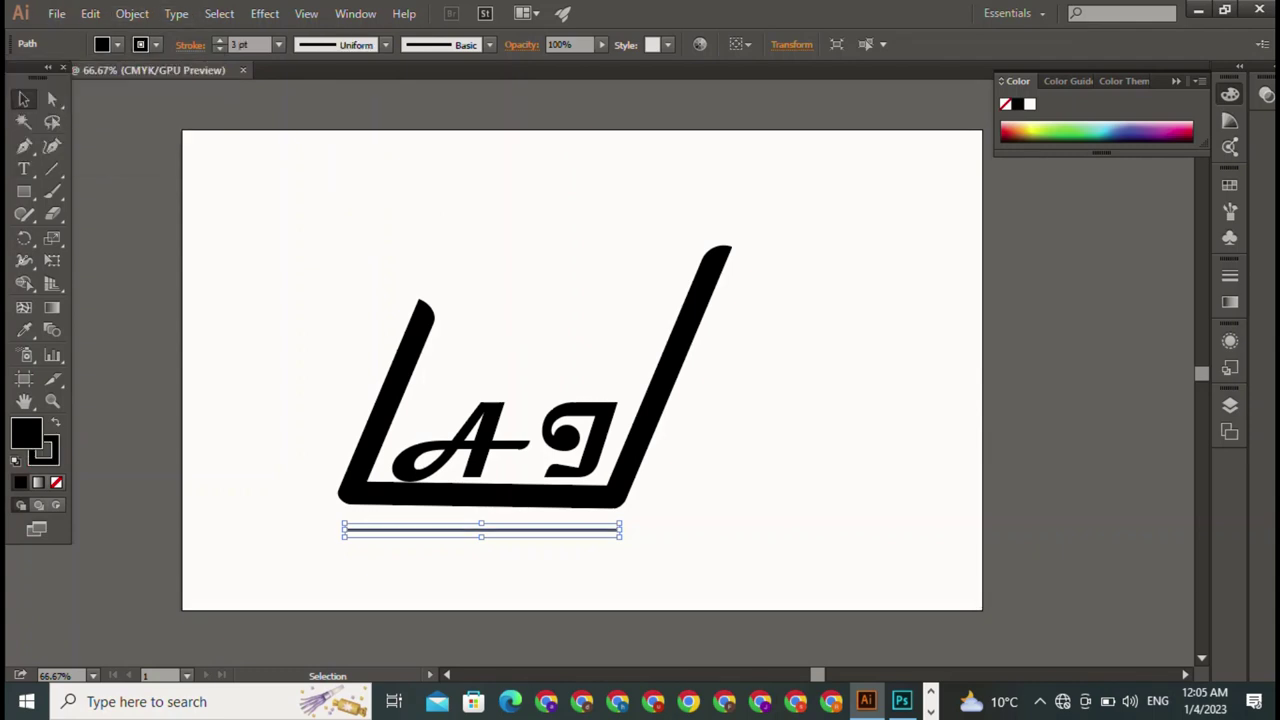
click(219, 40)
click(219, 40)
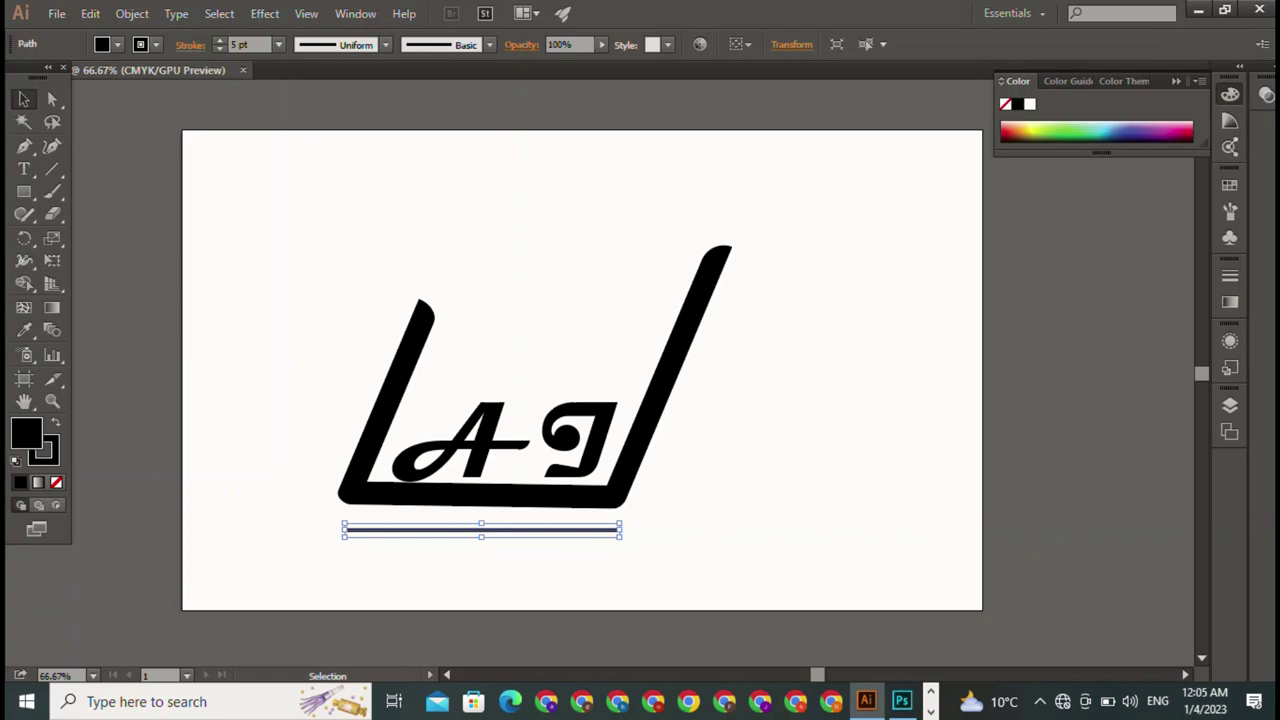
Move the underline up closer to the frame's base and clear the selection.
key(ctrl+shift+a)
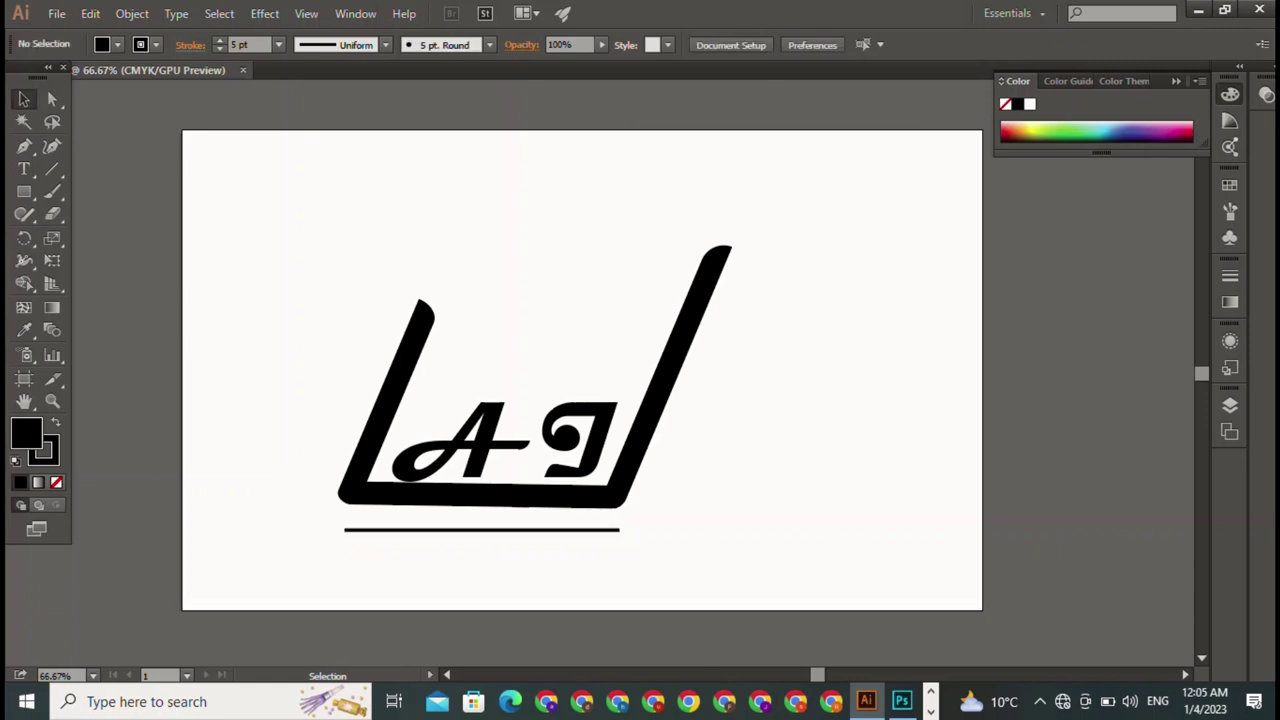
drag(480, 530, 480, 518)
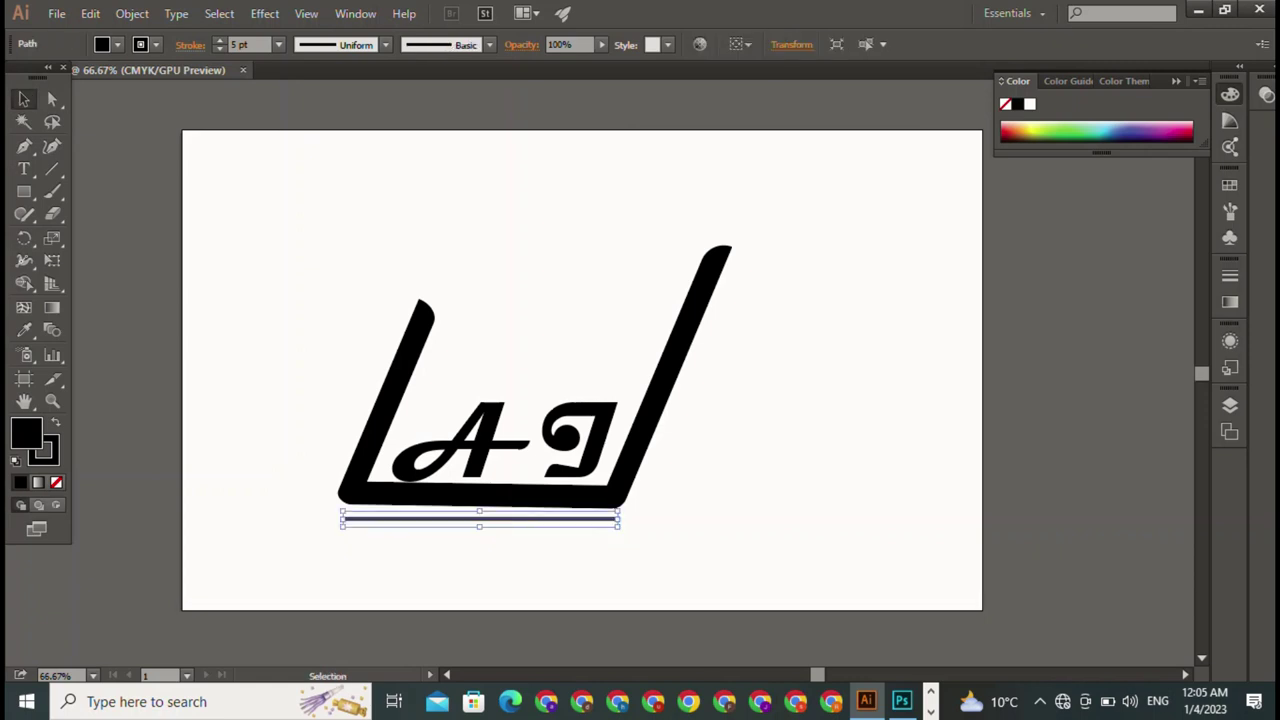
click(668, 360)
key(ctrl+shift+a)
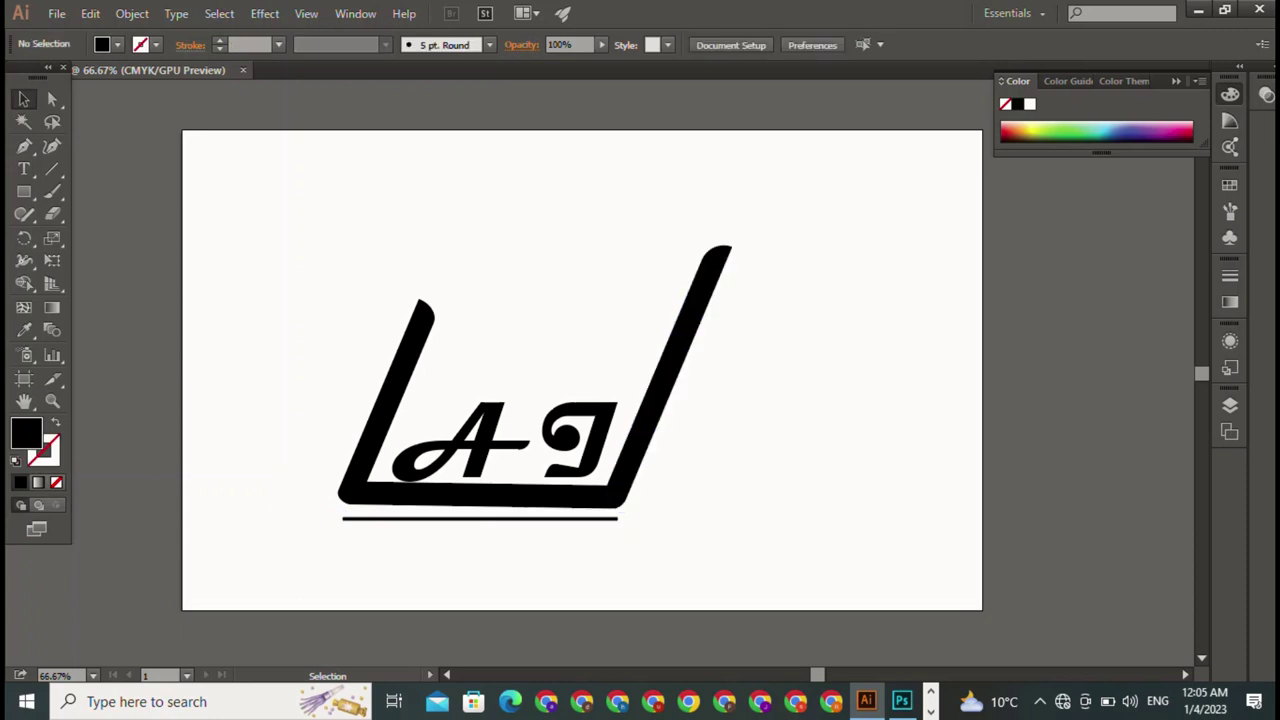